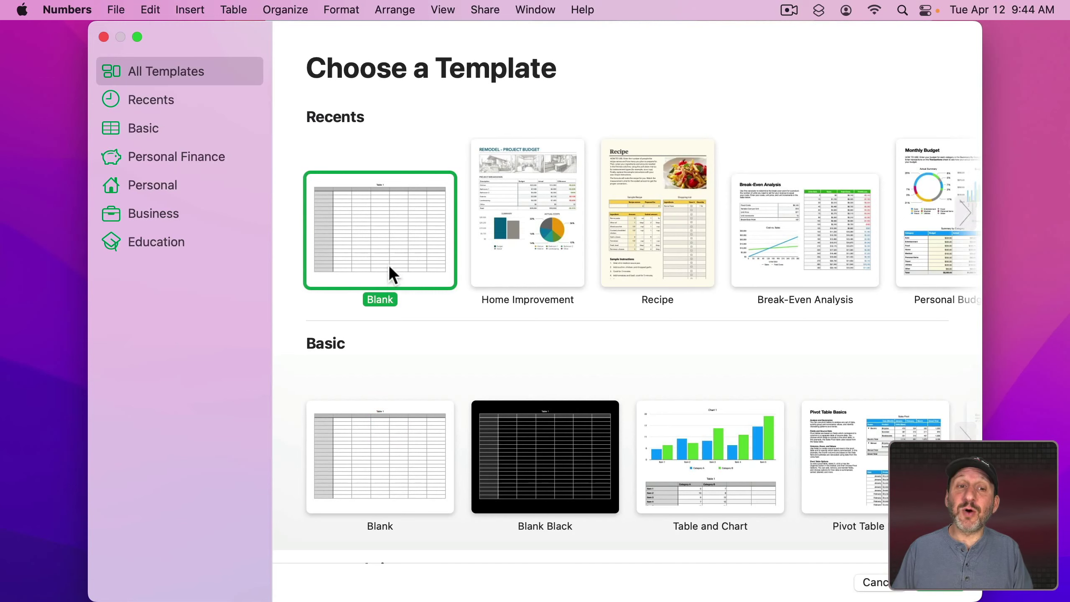
Create a spreadsheet from the Blank template and enter the headers Date/Time in A1 and Event in B1
double_click(386, 253)
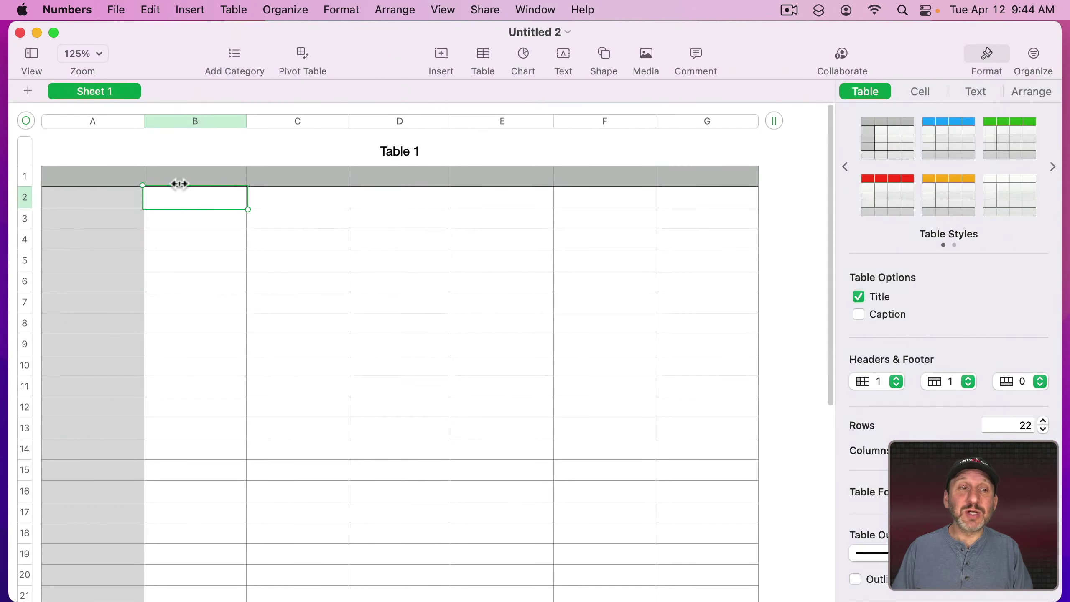
click(107, 183)
text(Date/Time)
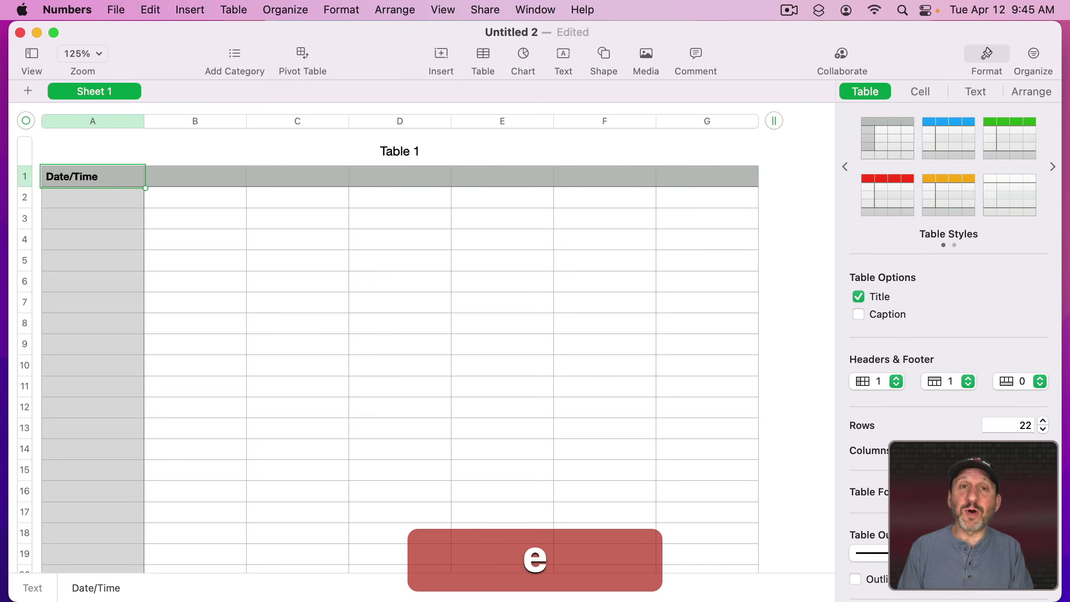
key(Tab)
text(Event)
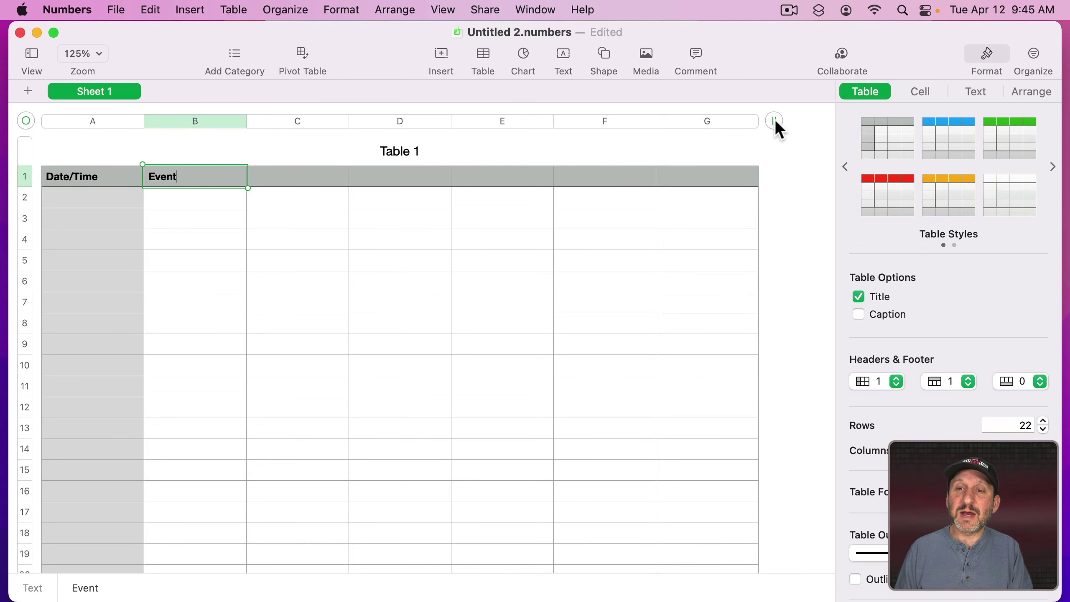
Reduce the table to two columns and two rows, and widen the Event column to about five times its width
drag(777, 122, 251, 174)
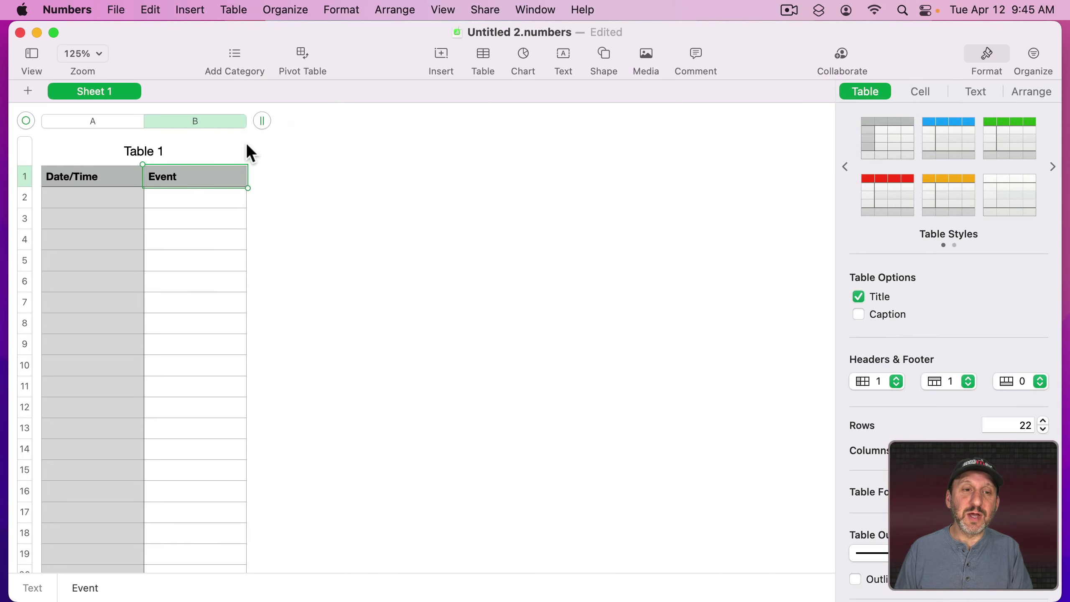
drag(245, 121, 665, 122)
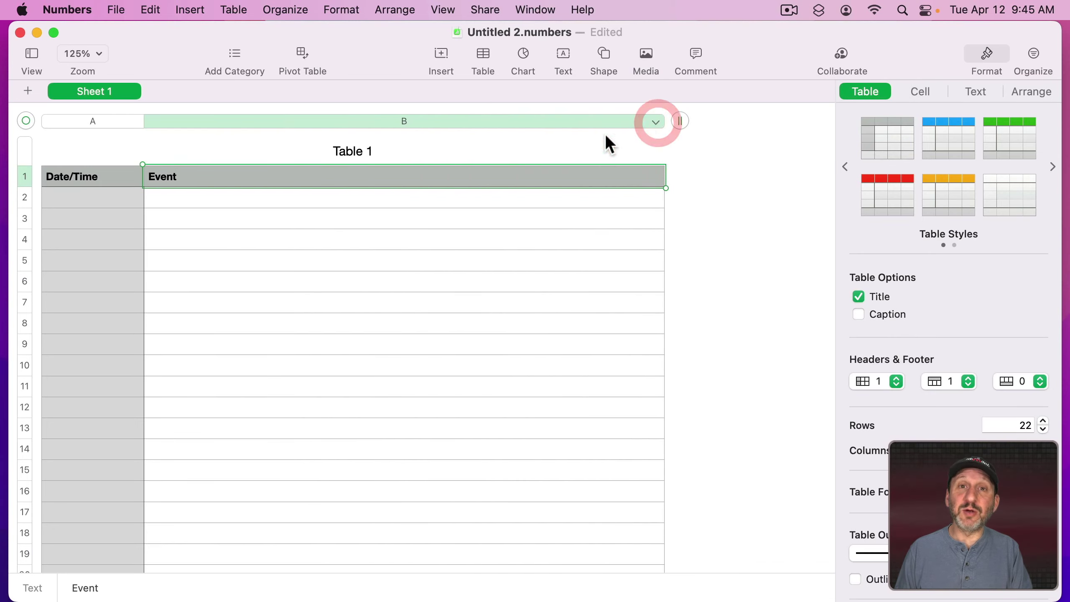
scroll(96, 505, down, 5)
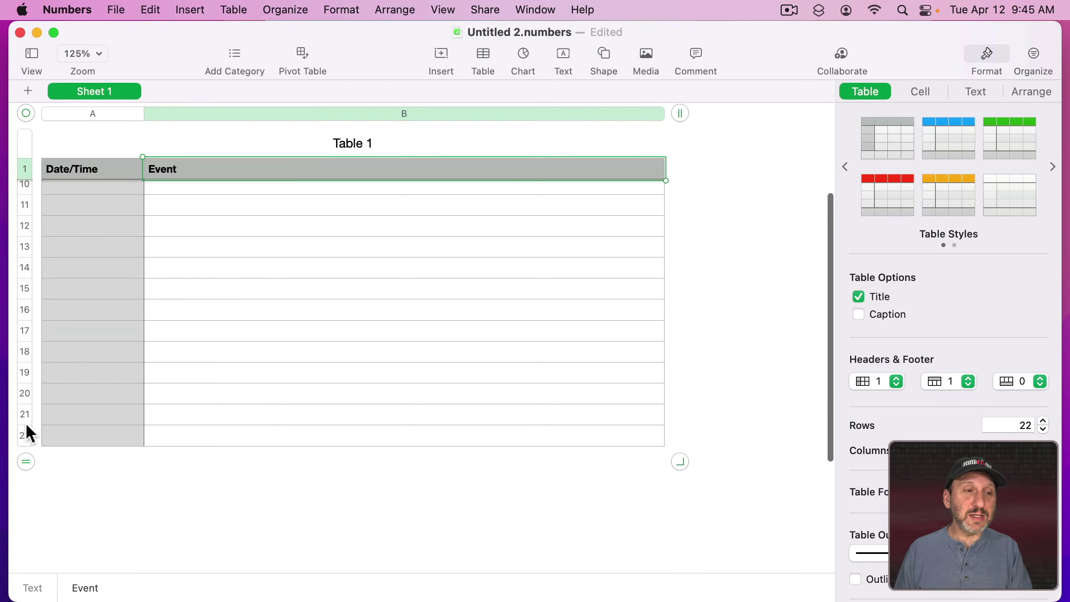
drag(26, 462, 32, 81)
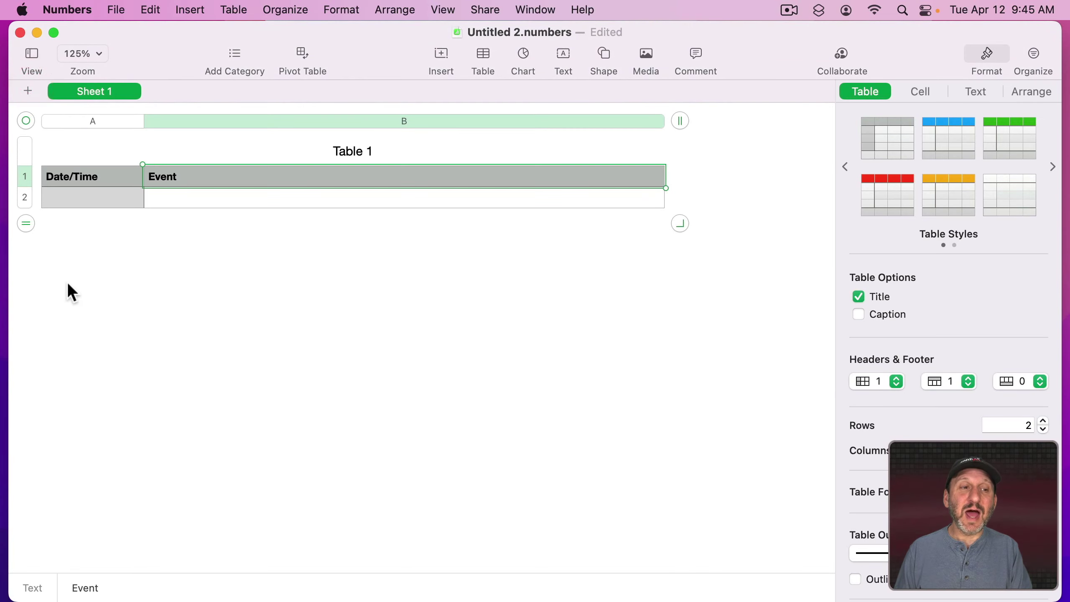
click(82, 195)
click(211, 197)
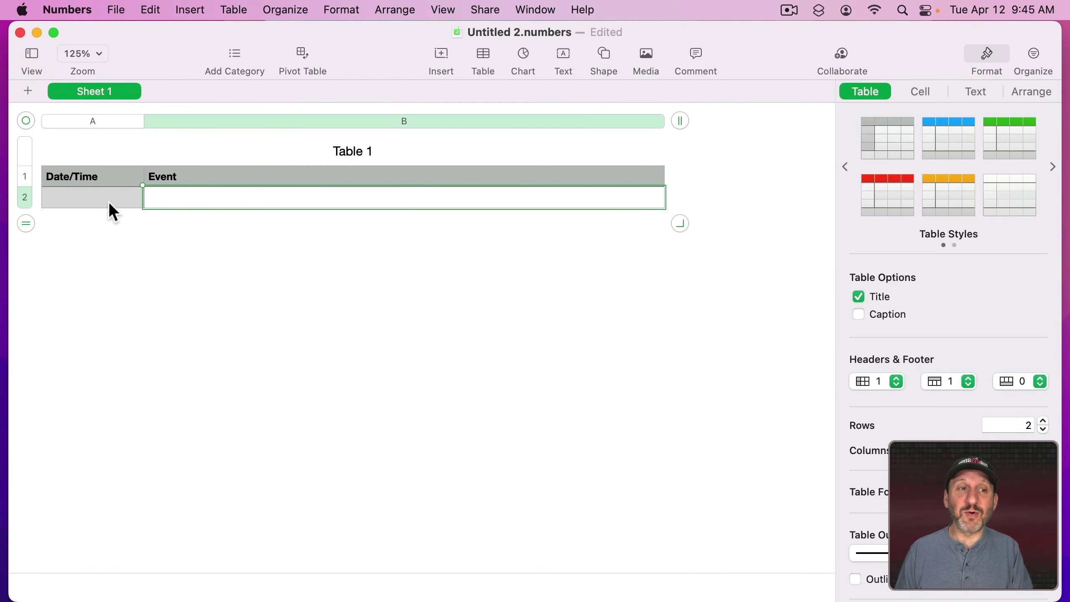
click(86, 199)
click(201, 197)
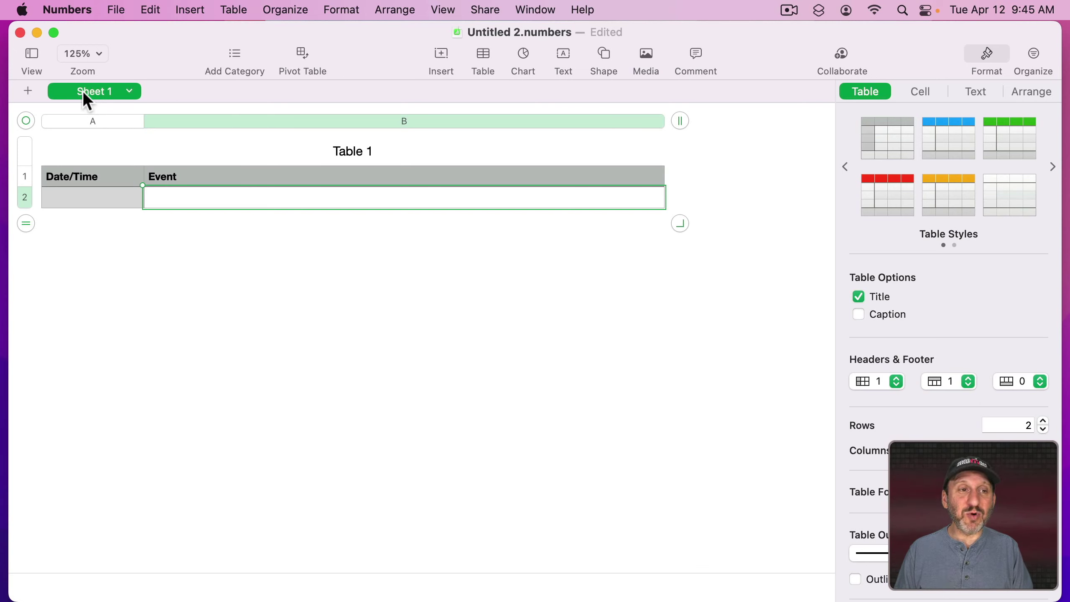
Rename the sheet to Data and change the table's title to Events
text(Data)
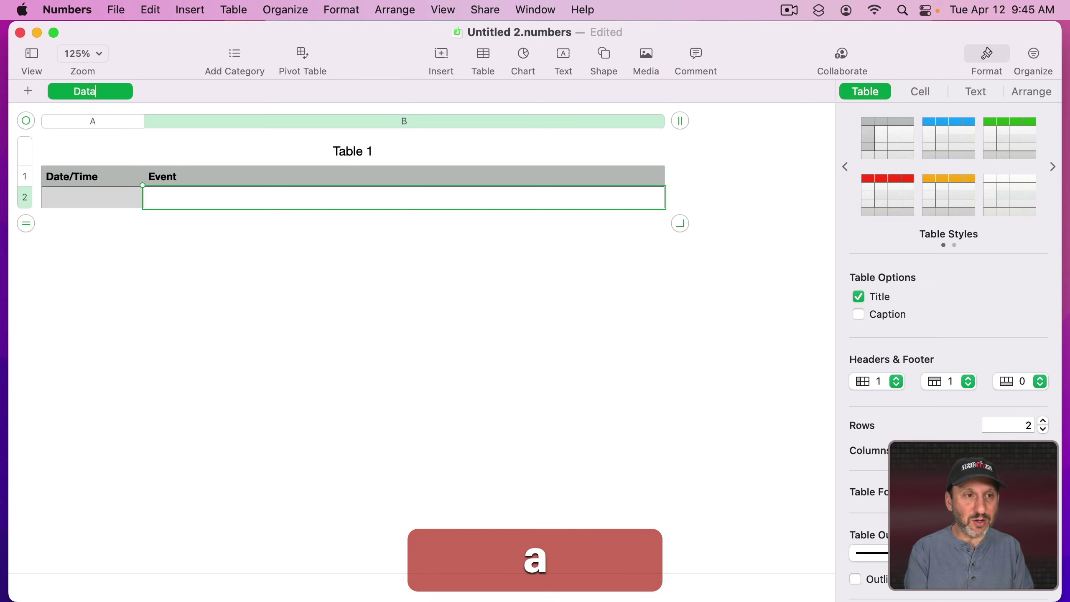
key(Return)
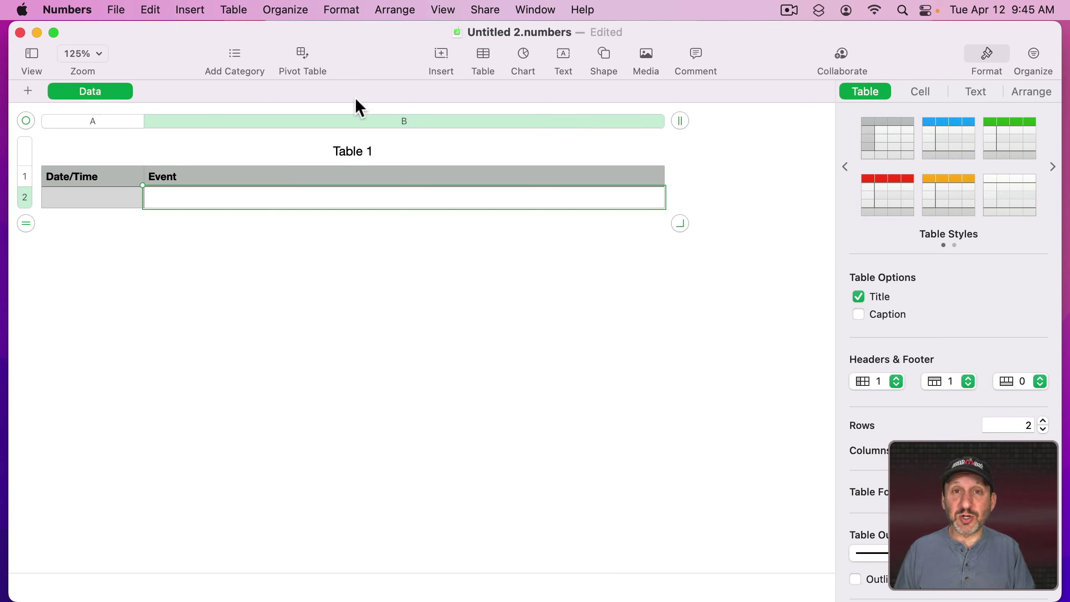
click(350, 150)
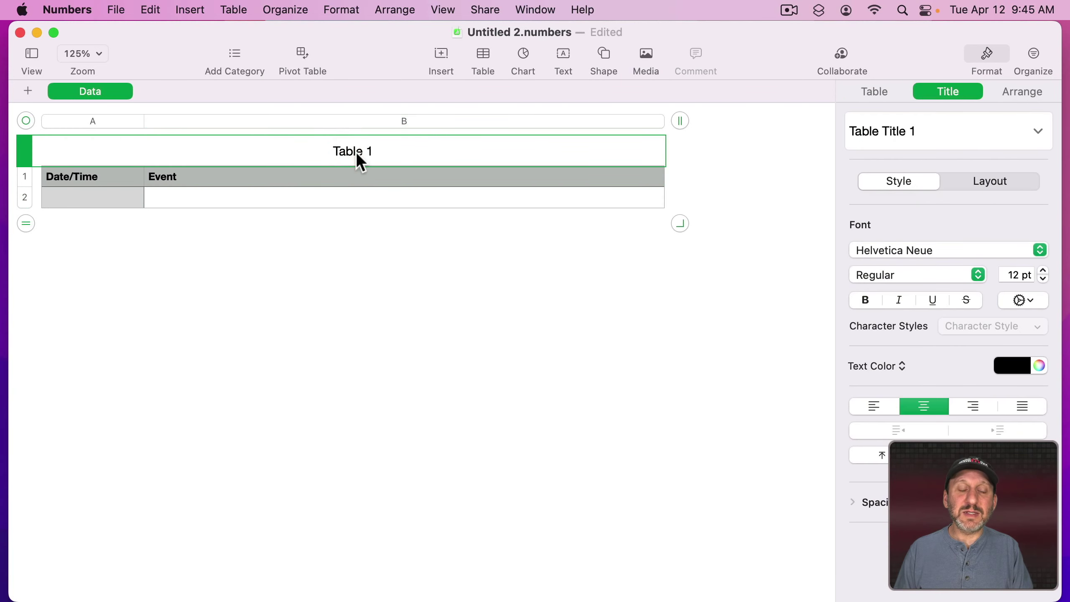
click(359, 154)
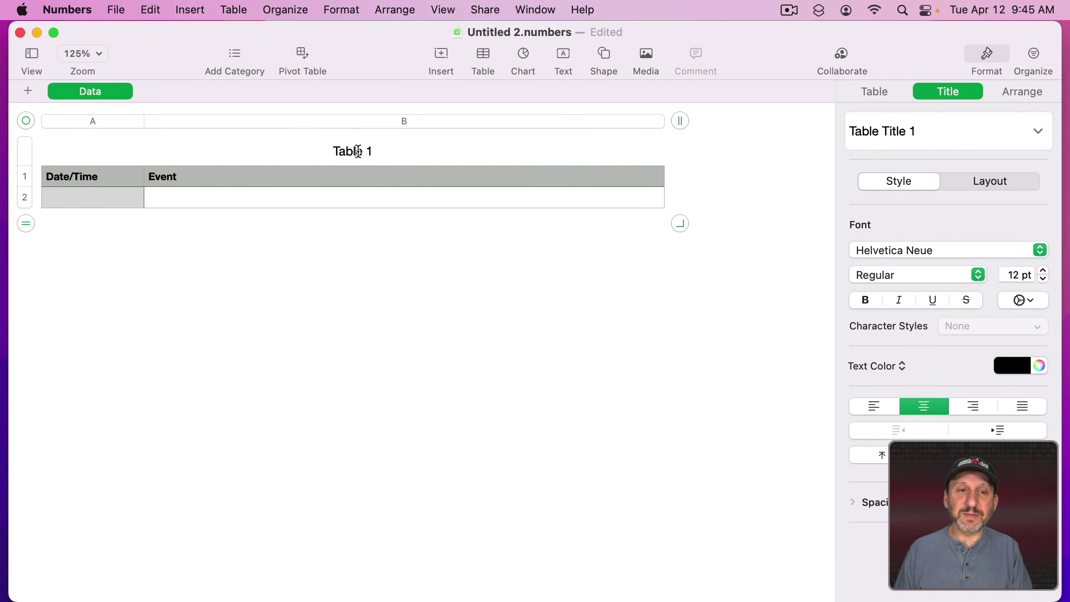
key(cmd+a)
text(Events)
click(127, 113)
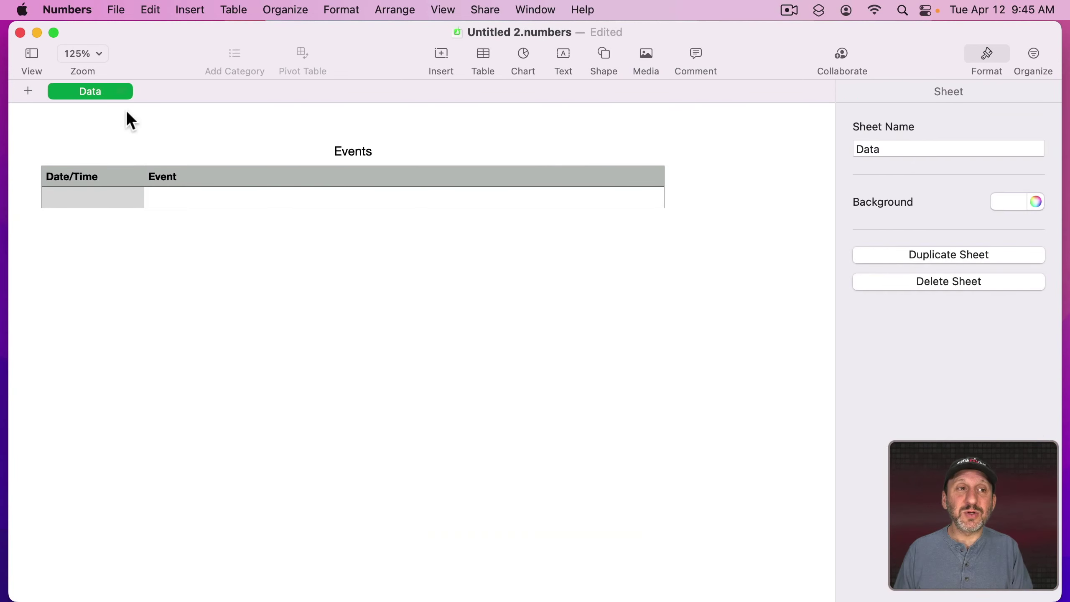
Save the spreadsheet on the Desktop under the name Record Events
click(114, 10)
click(132, 114)
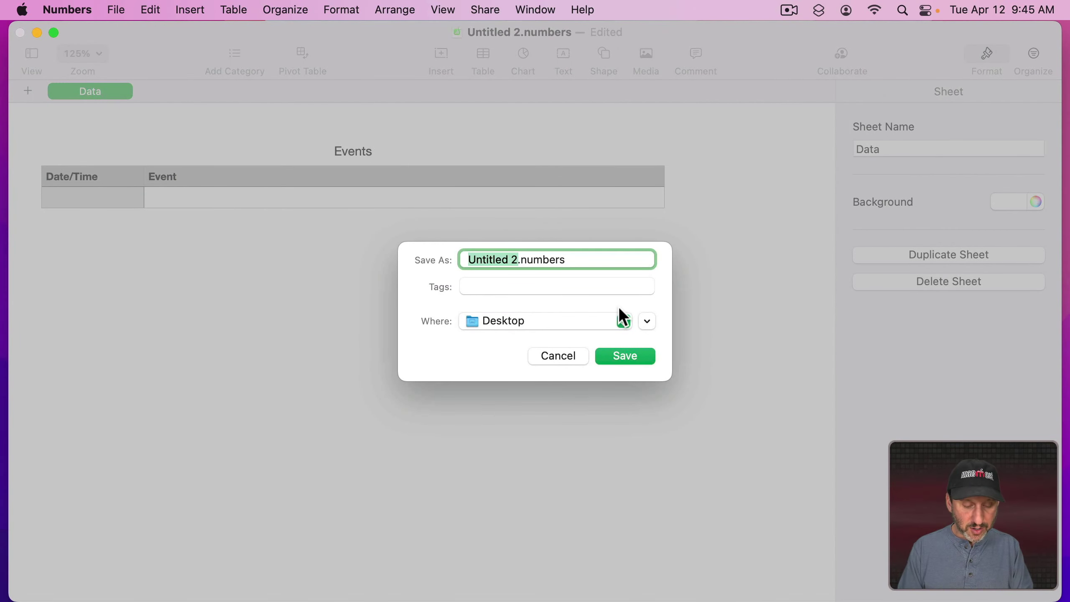
text(Record Ev)
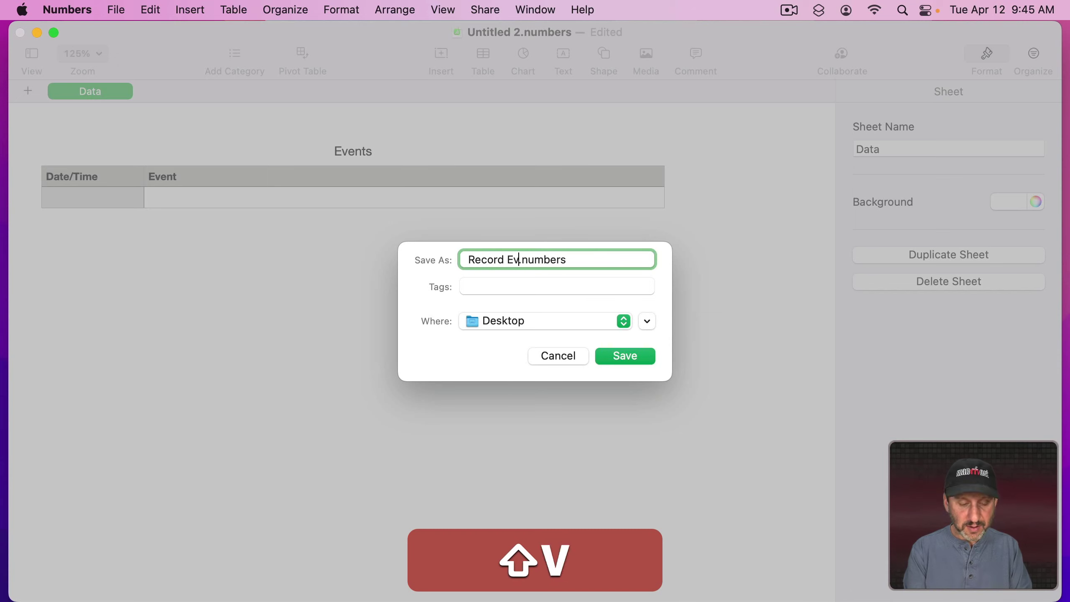
text(ents)
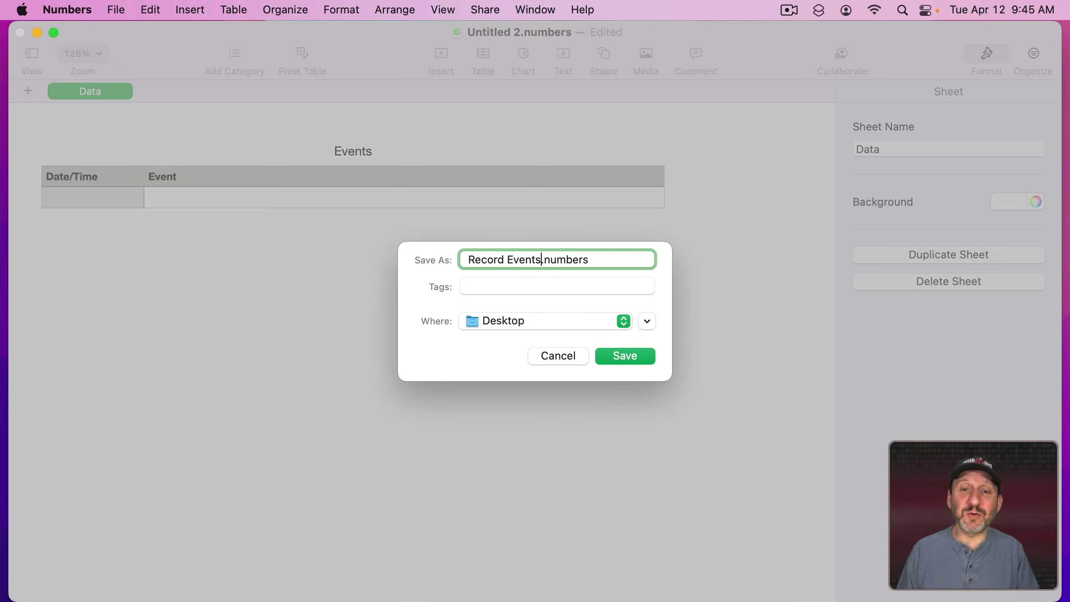
click(631, 356)
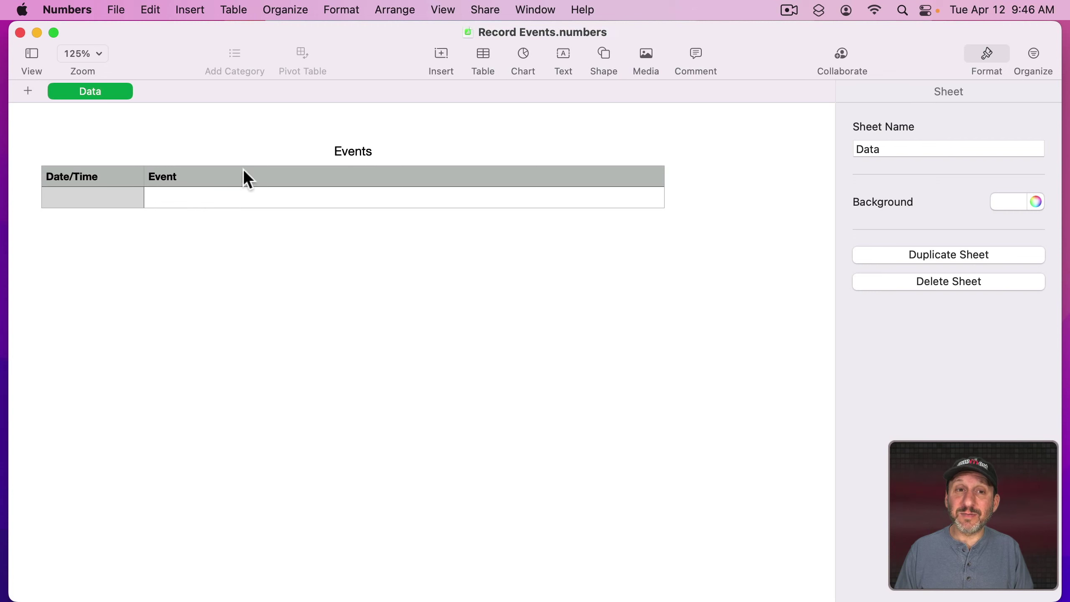
Hide the spreadsheet and switch to the Record Event Into Spreadsheet shortcut in the Shortcuts app
click(239, 141)
key(super+h)
click(437, 162)
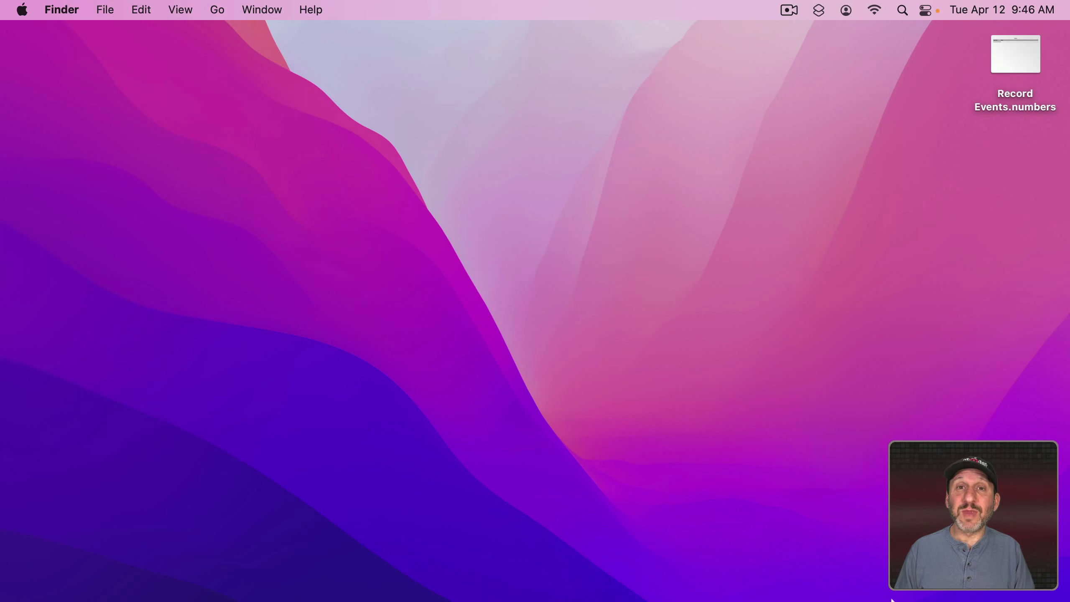
mouse_move(891, 599)
click(509, 583)
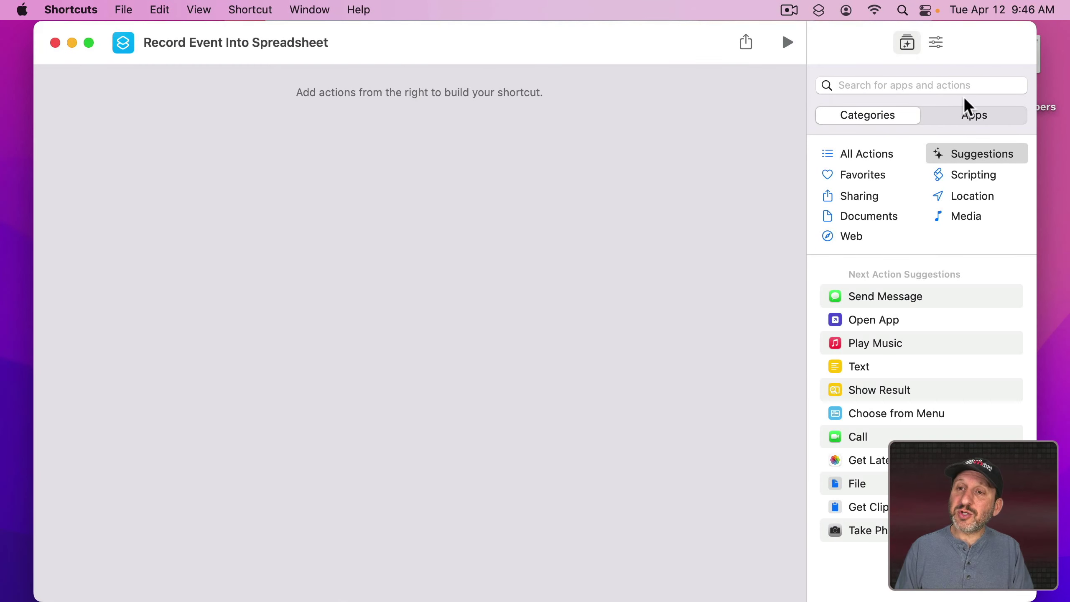
Find the actions for Numbers and add Add Row to Top or Bottom of Table to the shortcut
click(963, 113)
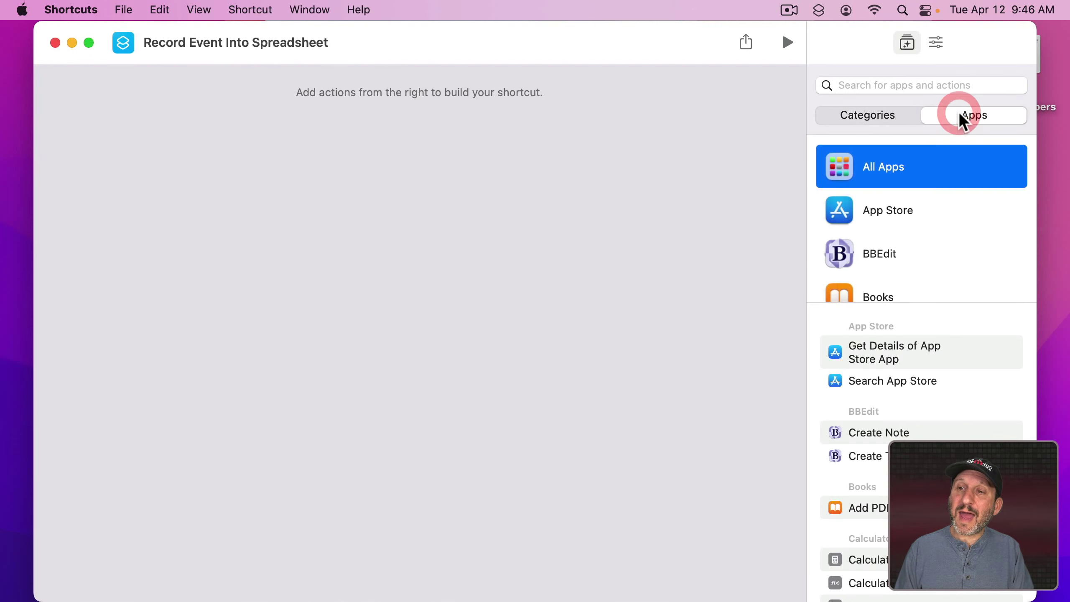
scroll(912, 254, down, 10)
scroll(912, 254, down, 5)
scroll(912, 255, up, 1)
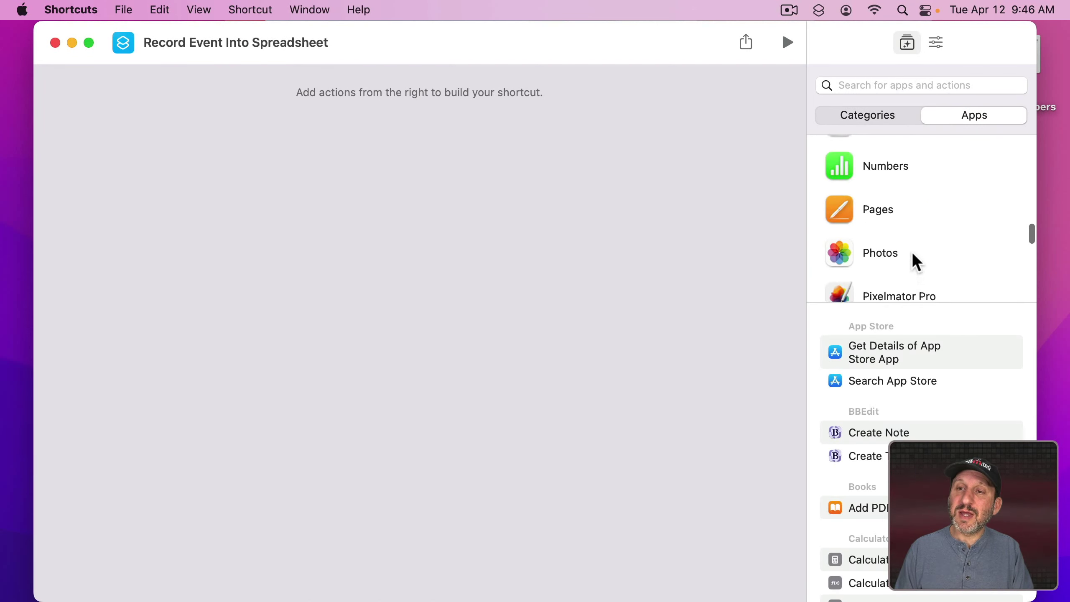
click(858, 164)
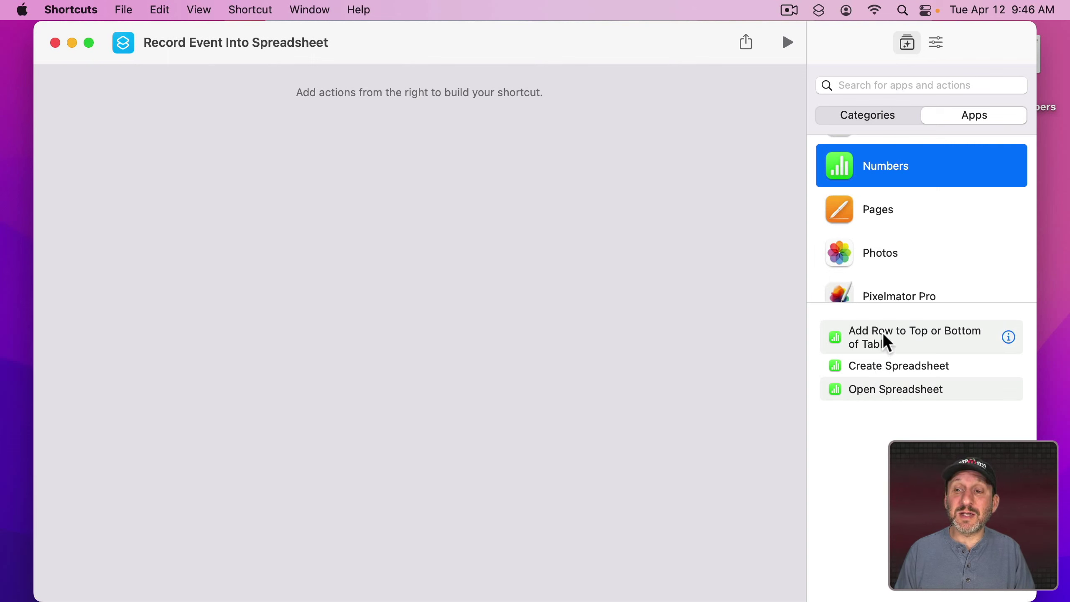
drag(862, 343, 604, 241)
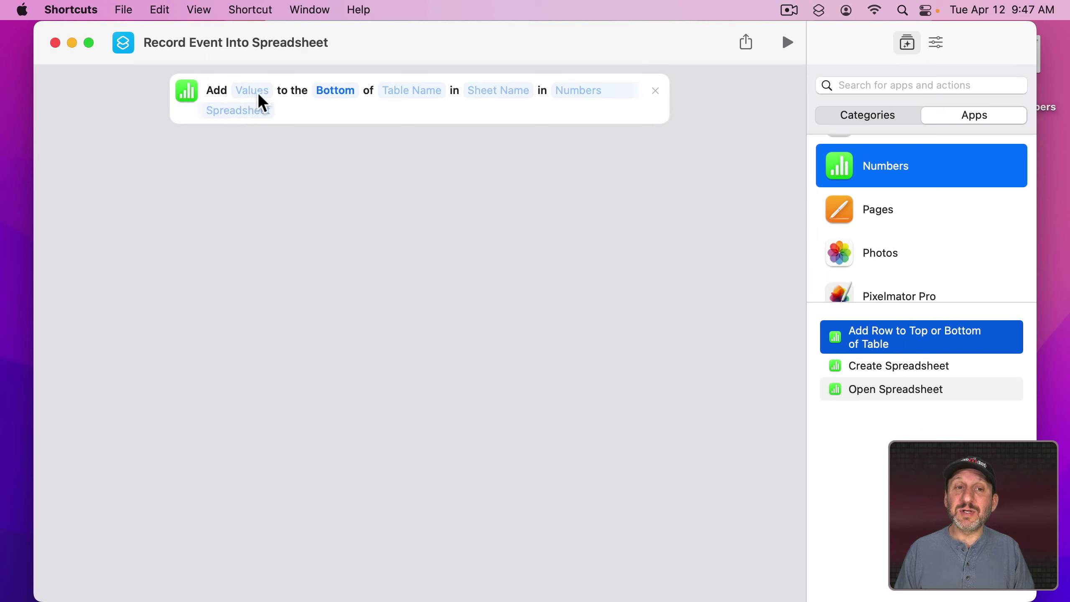
Keep the row position at Bottom and choose Record Events.numbers from the Desktop as the action's spreadsheet
click(336, 95)
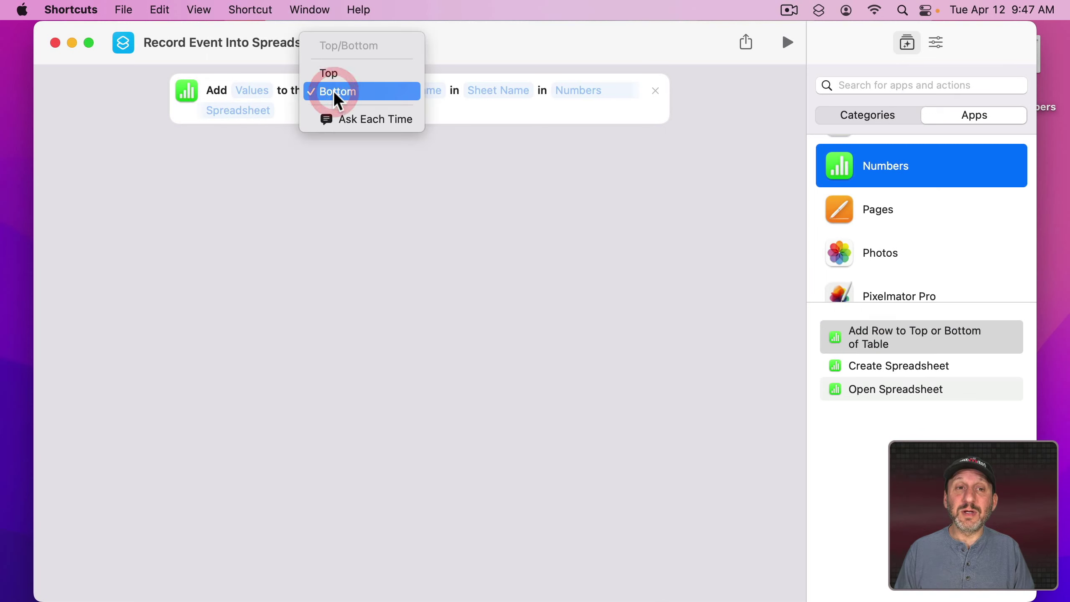
click(338, 154)
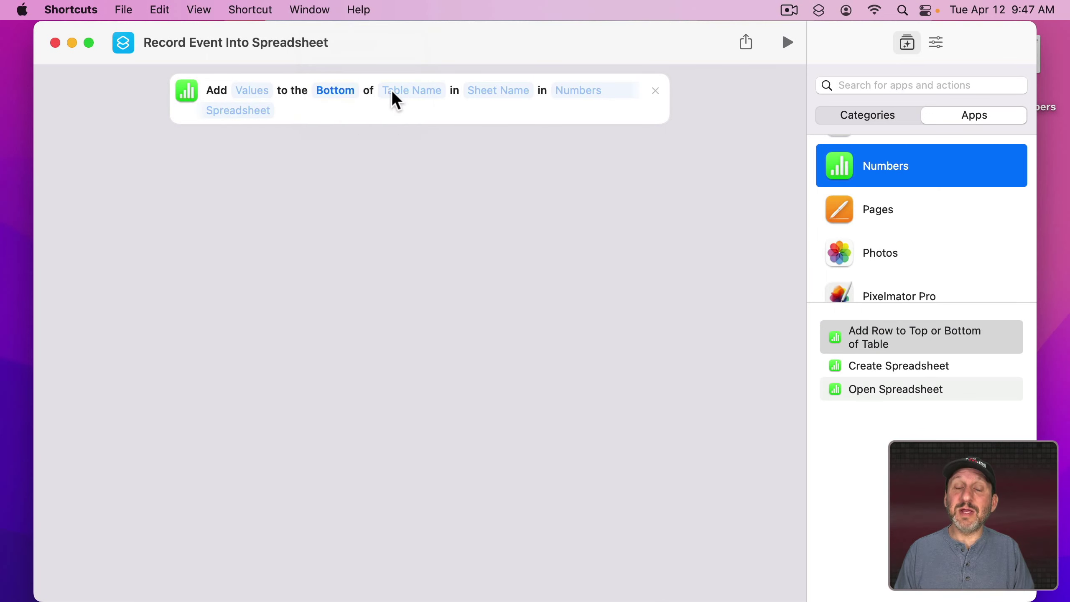
click(578, 91)
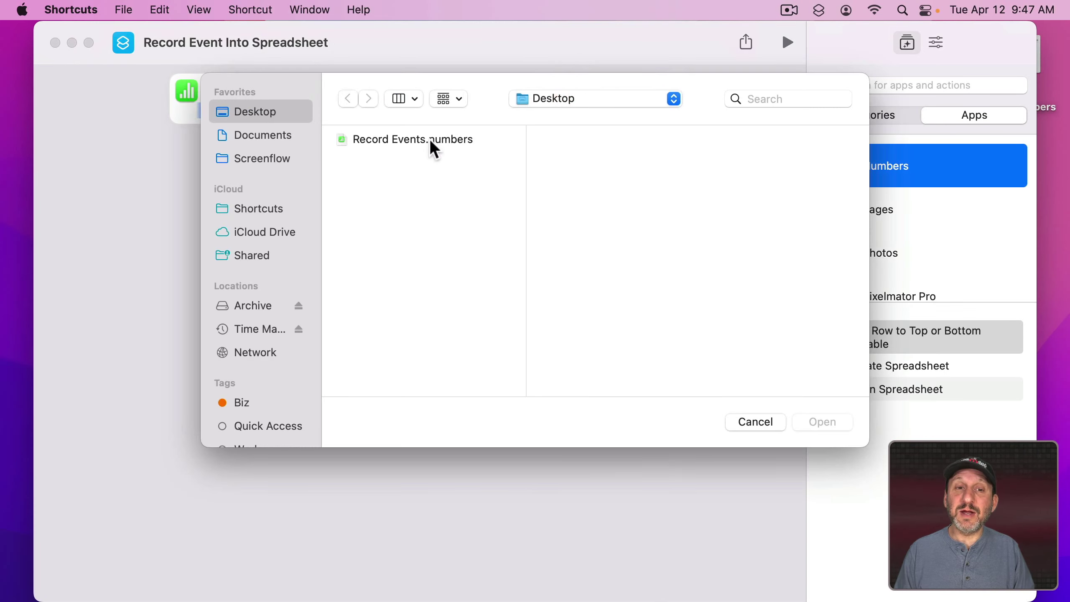
click(398, 140)
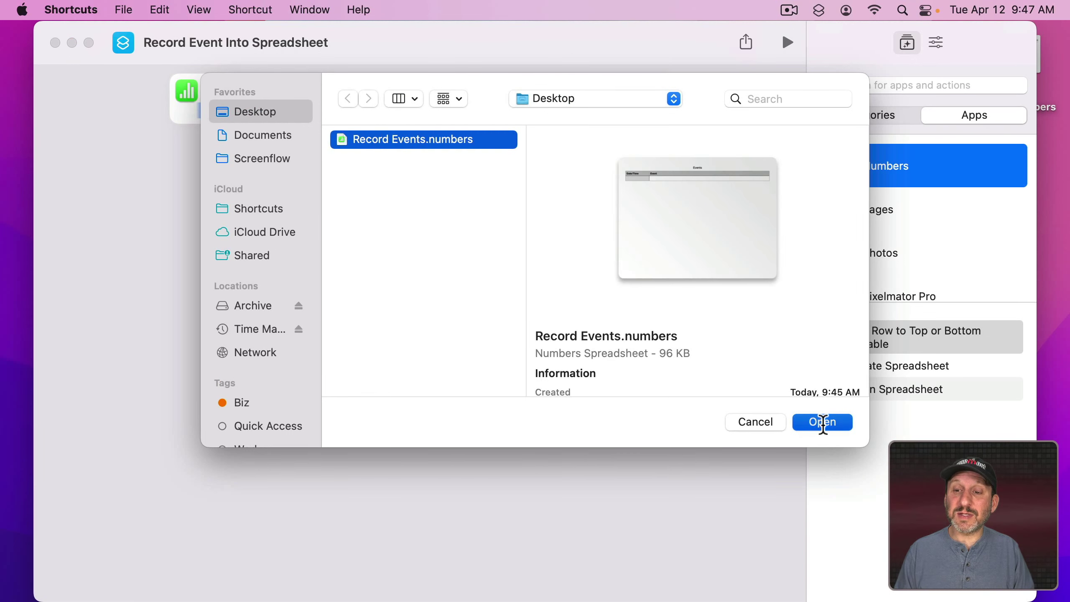
click(823, 422)
Set the add-row action's sheet name to Data and its table name to Events
click(501, 90)
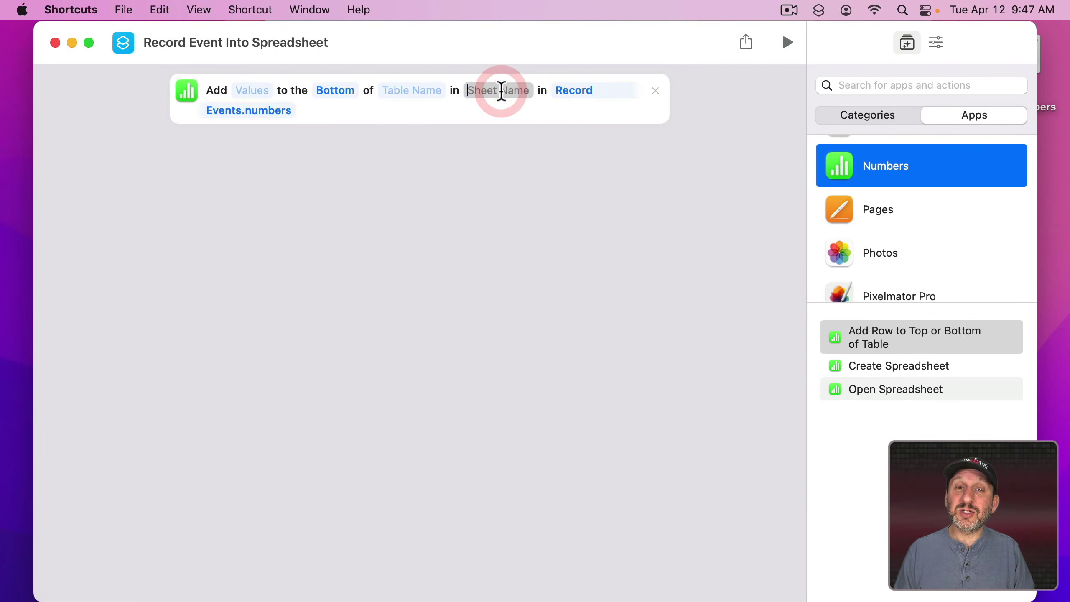
text(Data)
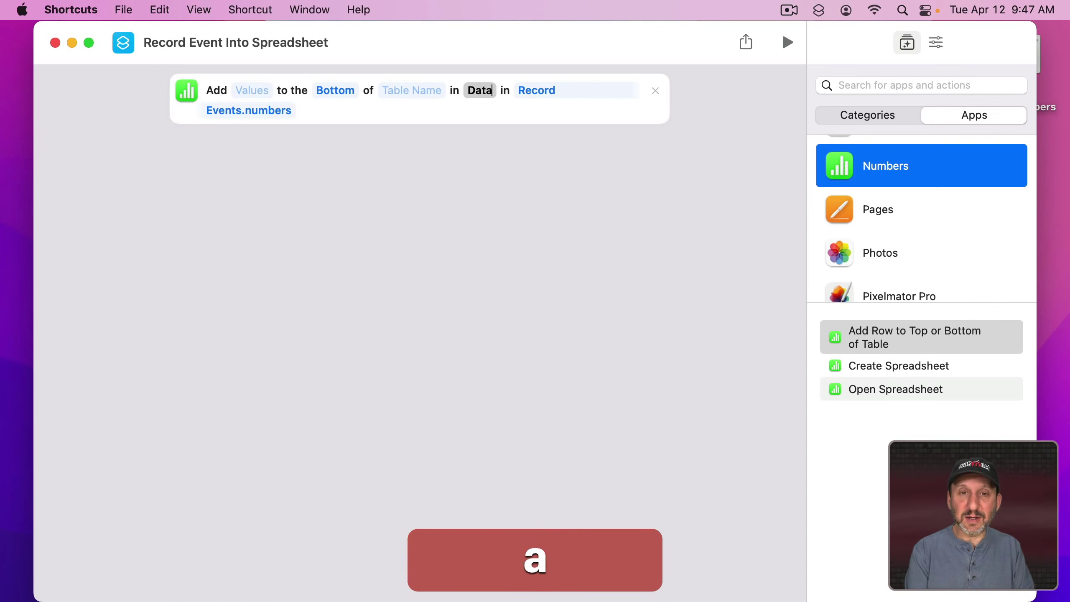
key(Return)
click(425, 91)
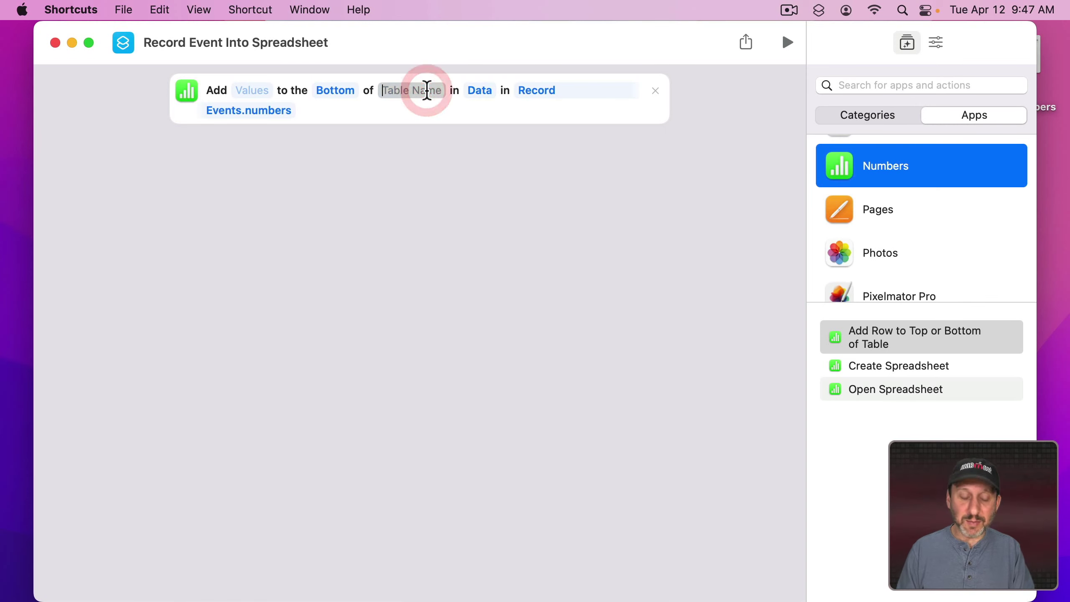
text(Events)
key(Return)
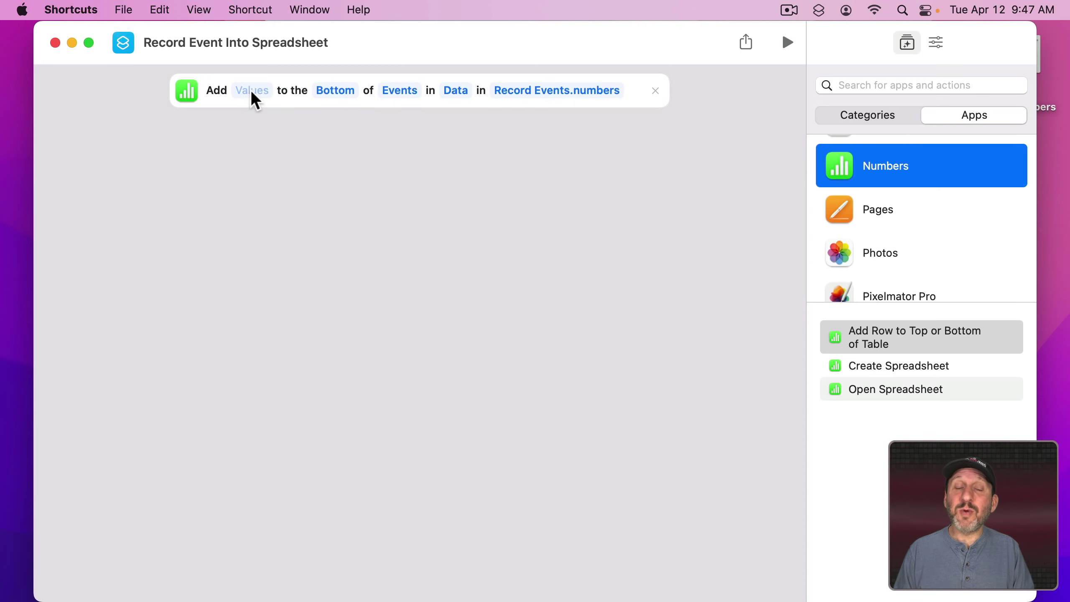
Search the actions for "date" and add the Date action to the shortcut
click(877, 84)
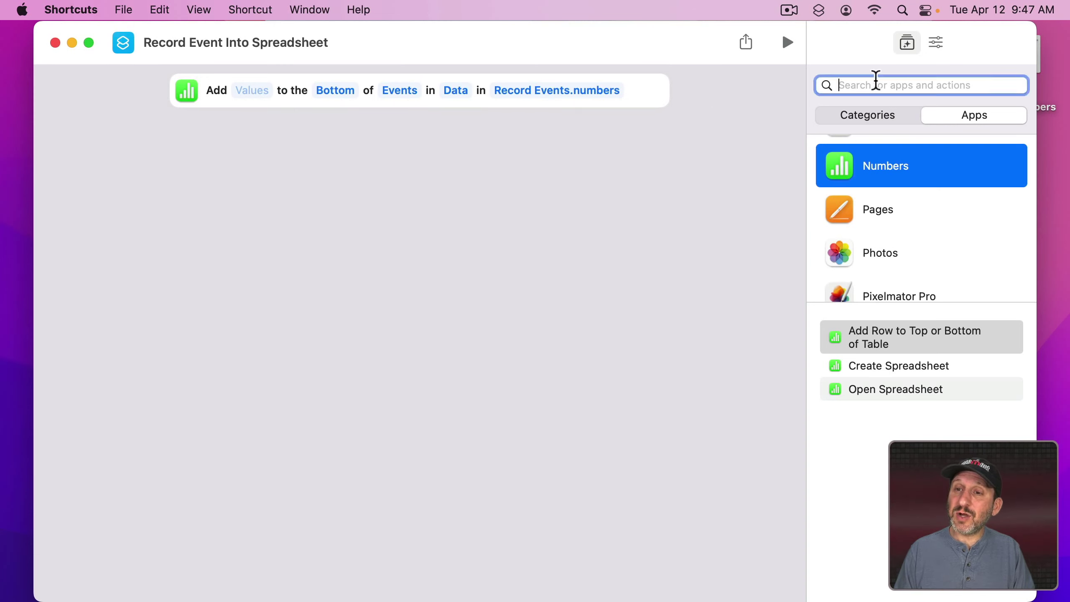
text(date)
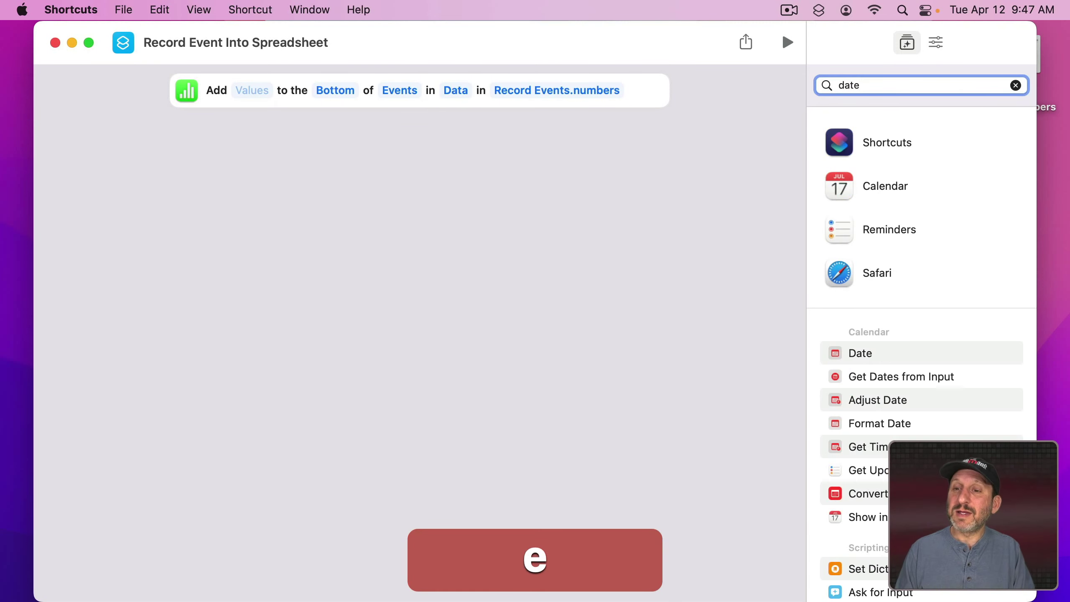
double_click(861, 350)
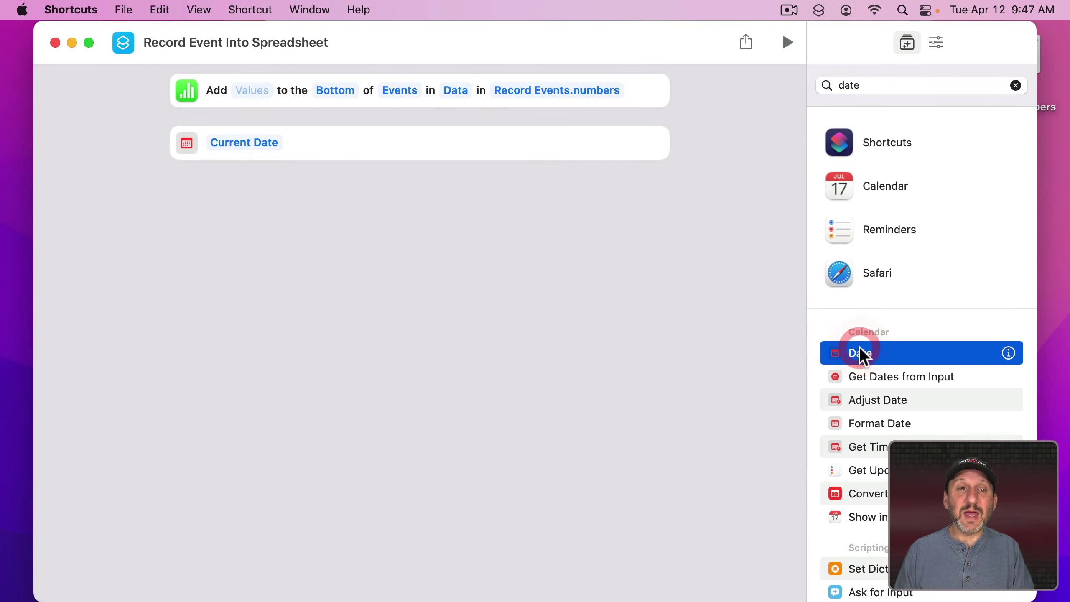
Move the Current Date action above the add-row action and insert Format Date between them, keeping the Short date and time formats
drag(311, 157, 308, 91)
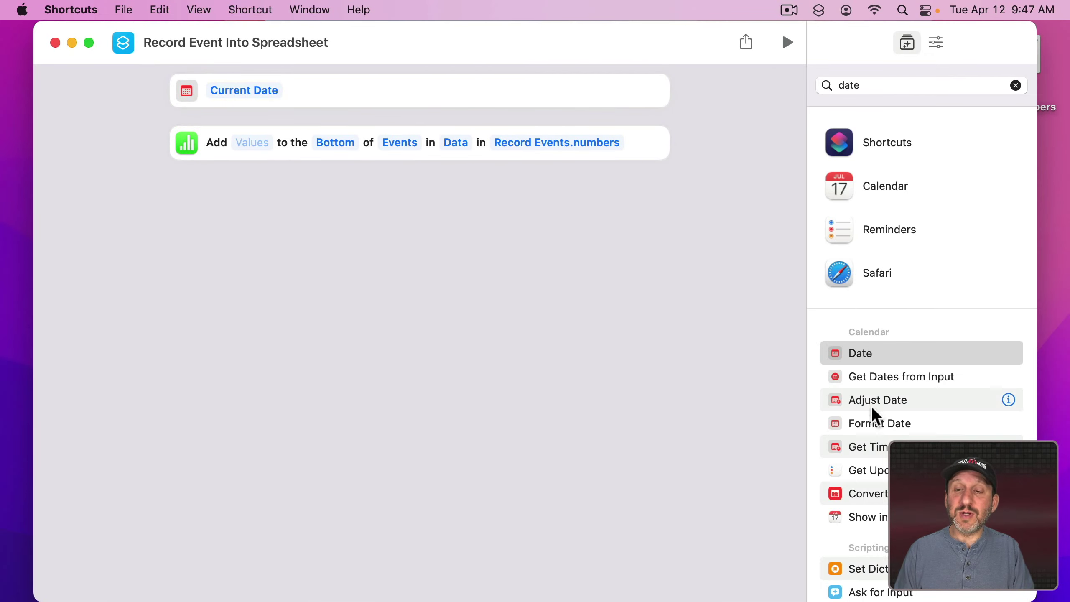
drag(882, 425, 396, 135)
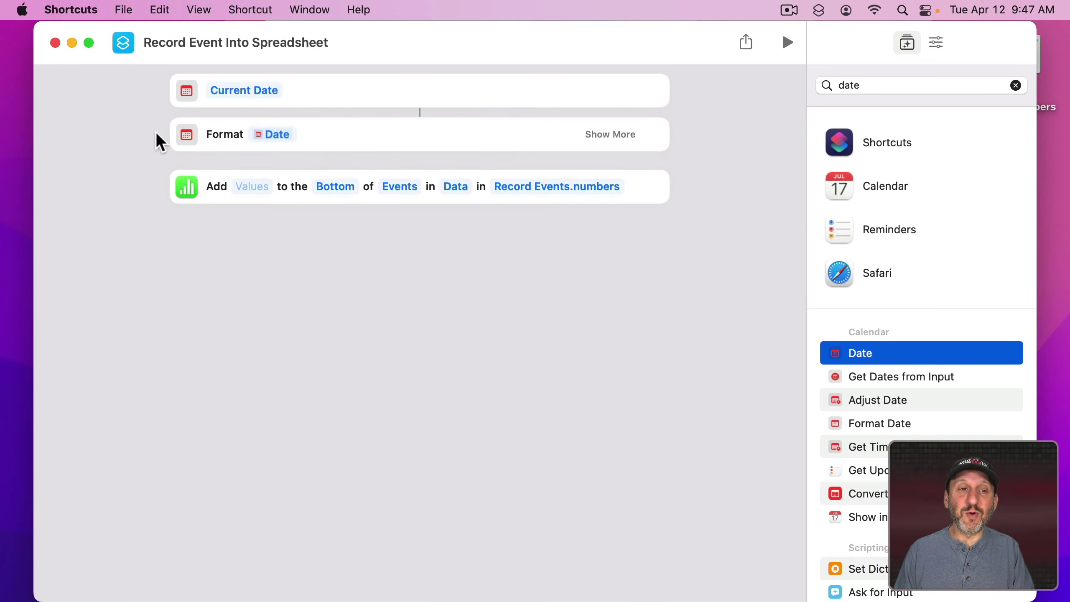
click(603, 134)
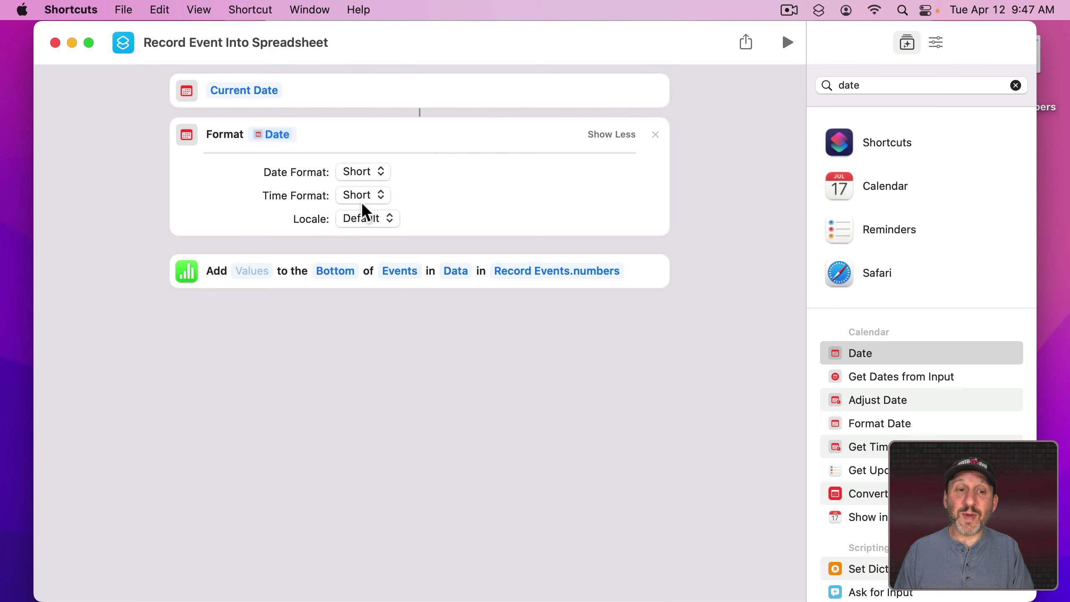
click(613, 134)
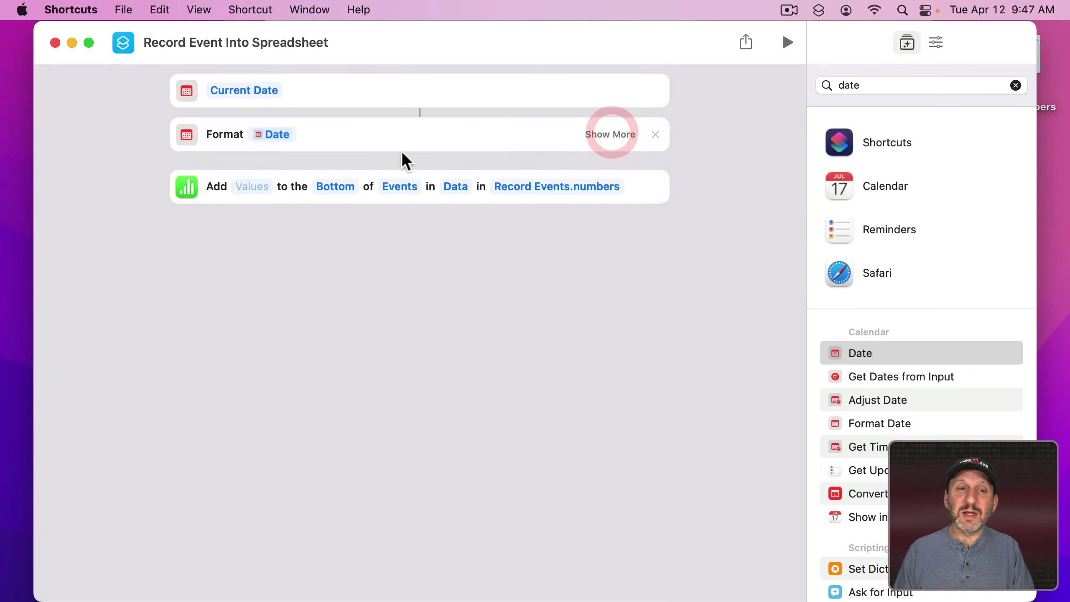
Set the add-row action's values to the Formatted Date magic variable
ctrl+click(249, 184)
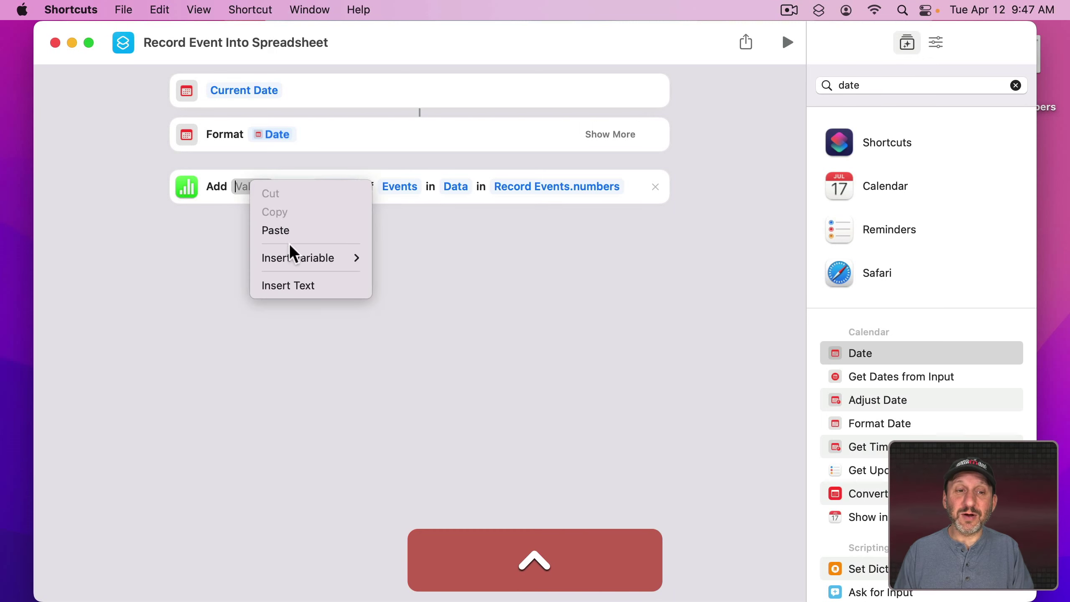
mouse_move(299, 259)
click(409, 256)
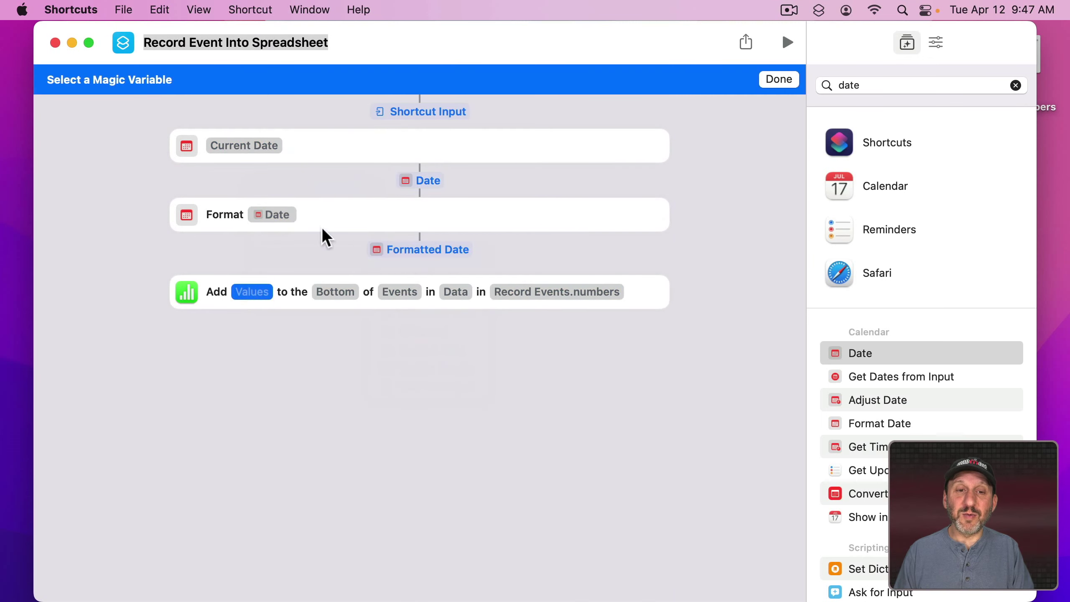
click(420, 249)
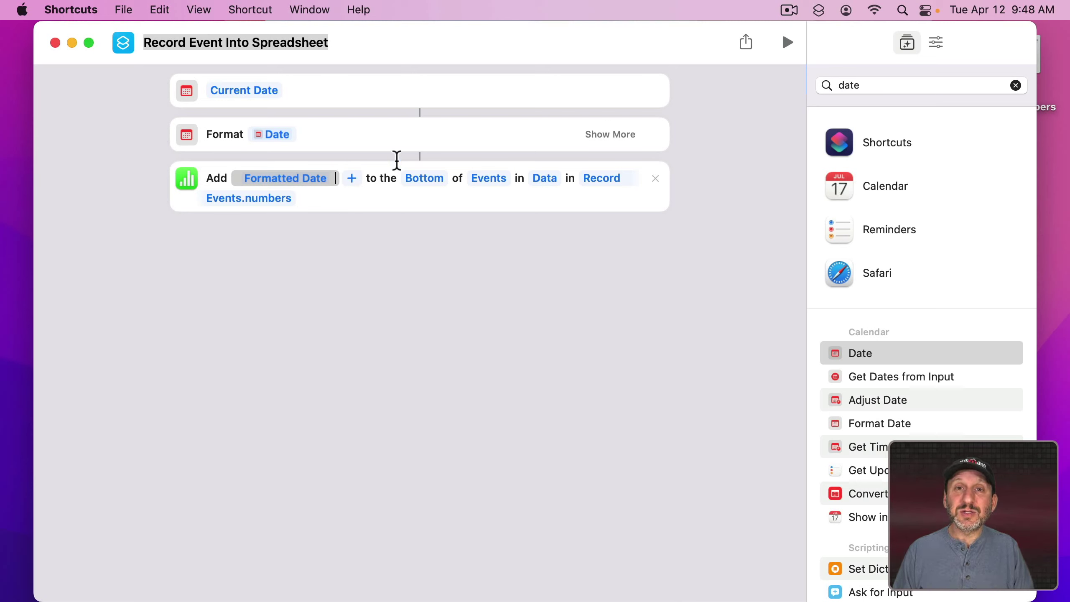
Pin the shortcut in the menu bar, check that it is listed there, and quit Shortcuts
click(936, 44)
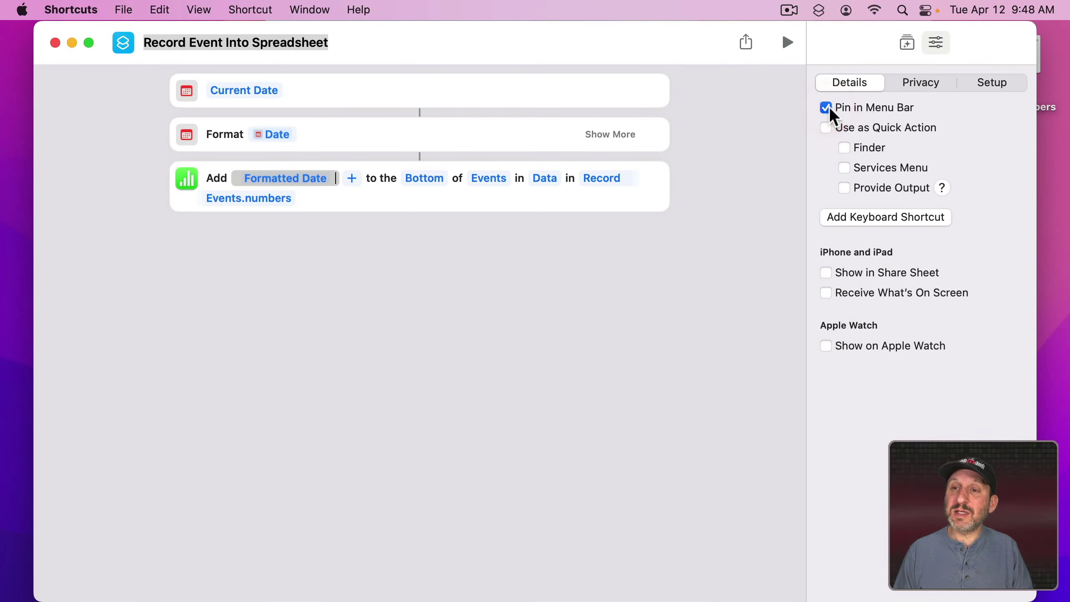
click(817, 9)
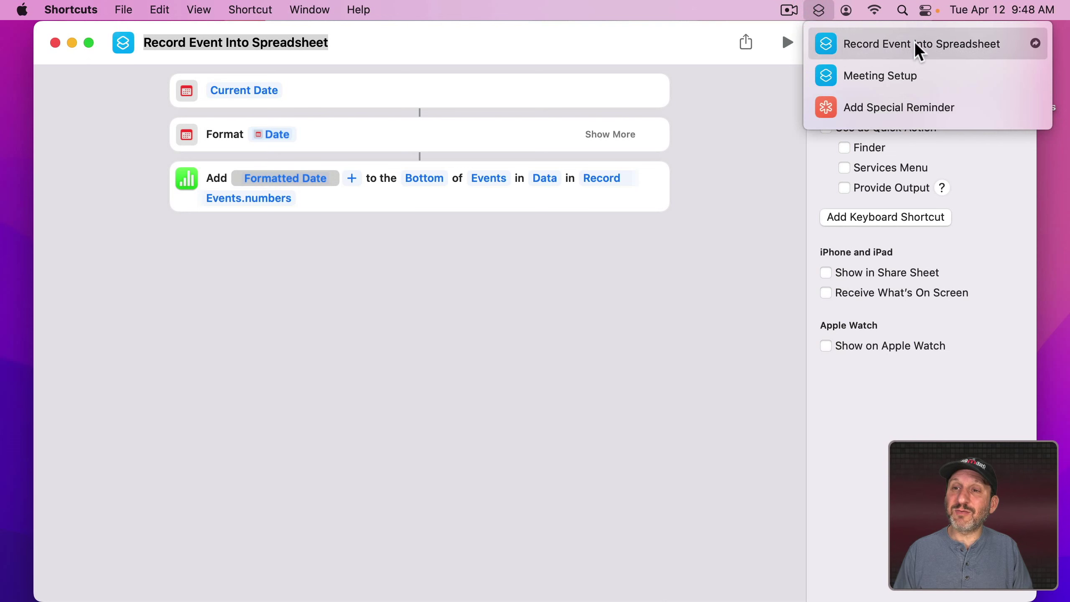
click(816, 10)
click(590, 53)
key(super+q)
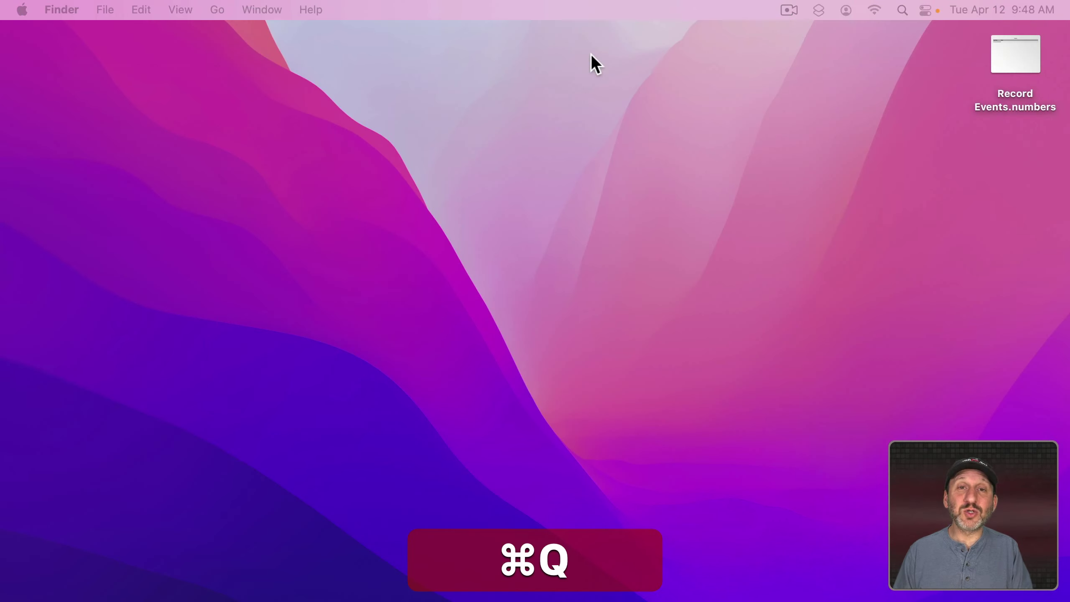
Run Record Event Into Spreadsheet from the menu bar and check the row it adds to the Events table in Numbers
click(819, 10)
click(839, 41)
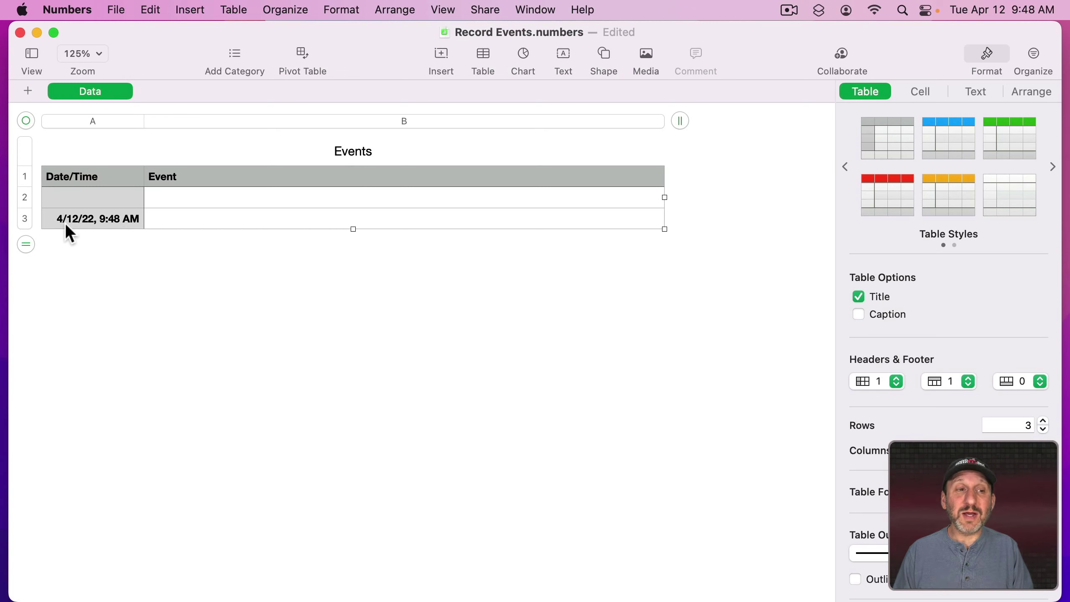
click(239, 220)
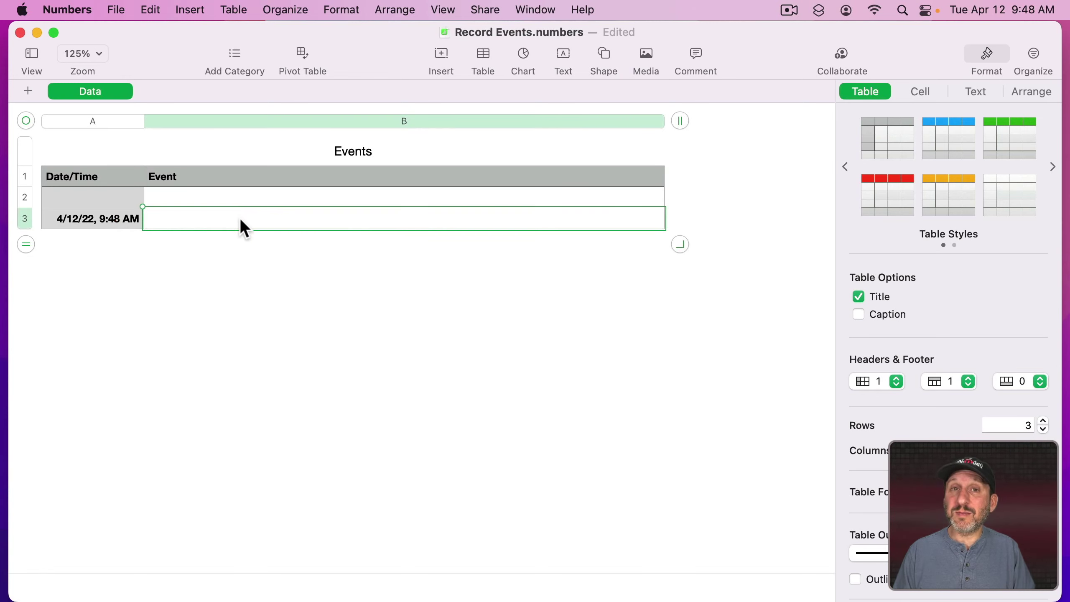
click(112, 226)
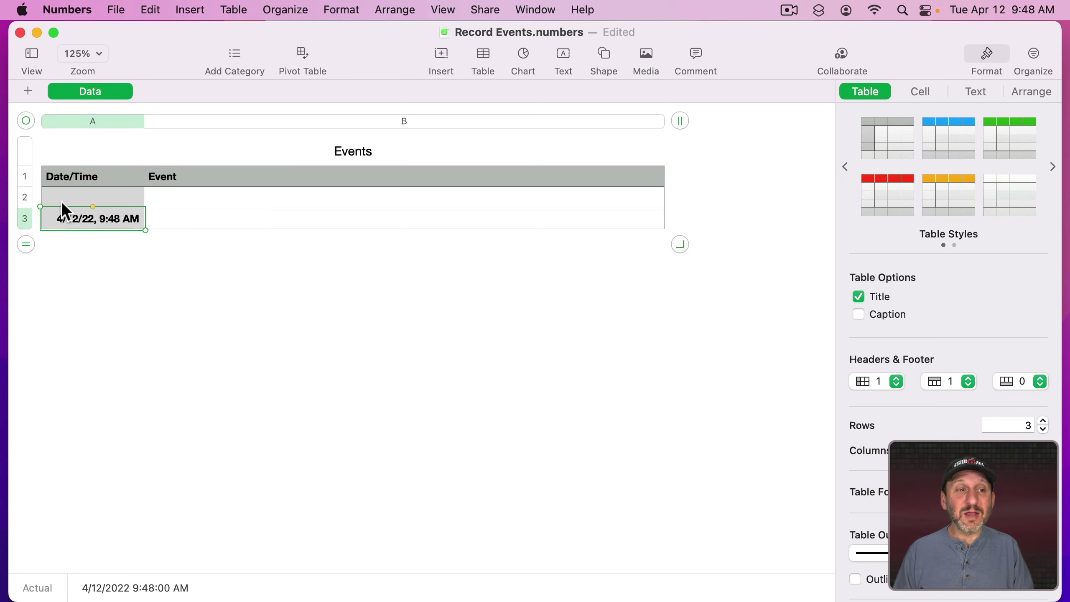
Delete the blank second row of the Events table and run the Record Event Into Spreadsheet shortcut again
click(75, 198)
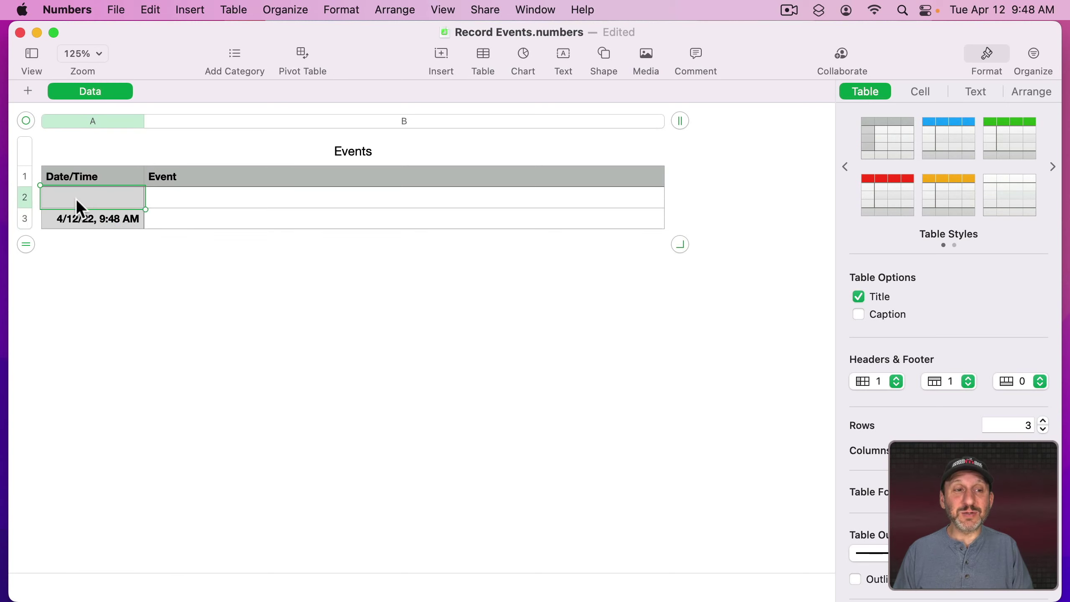
click(196, 195)
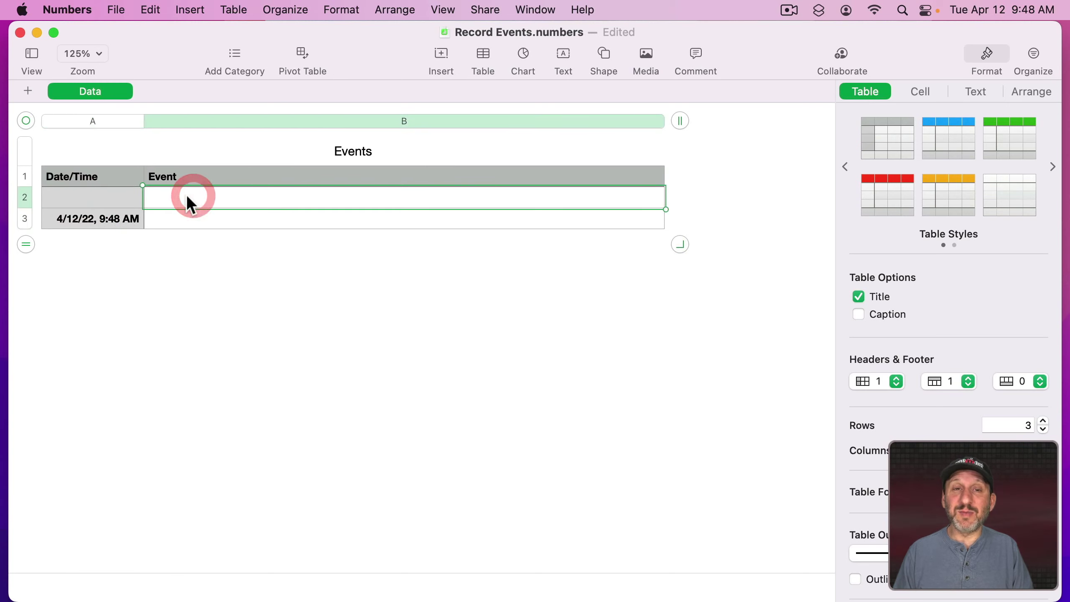
click(34, 197)
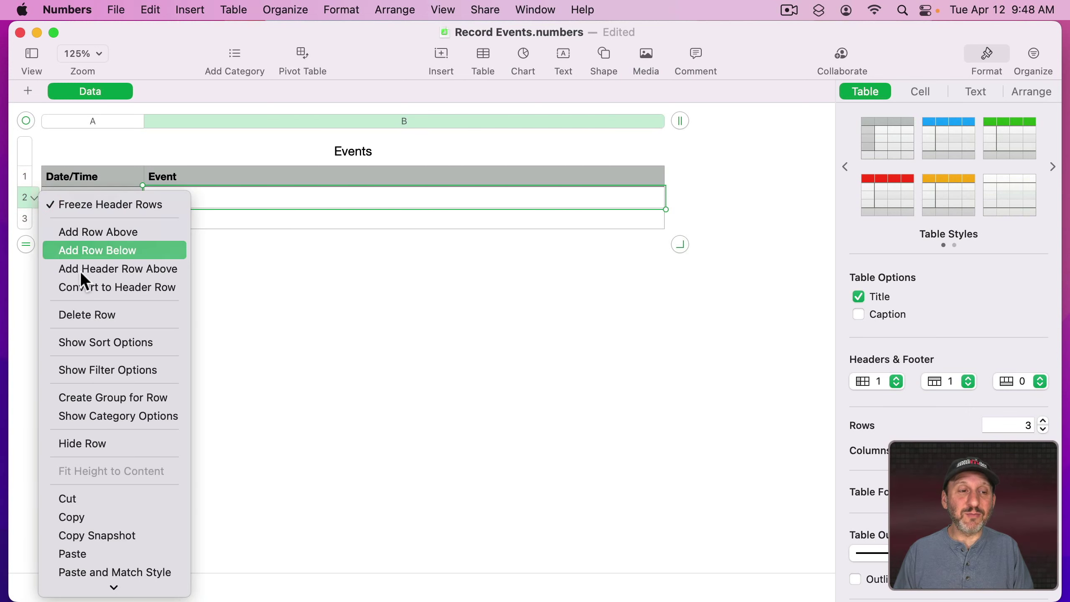
click(93, 314)
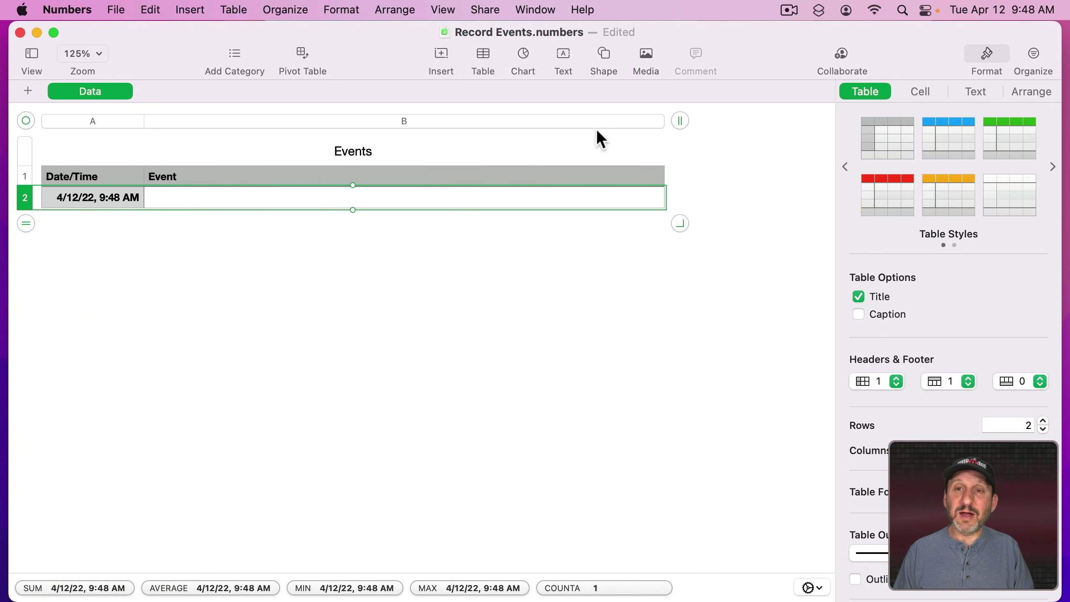
click(821, 9)
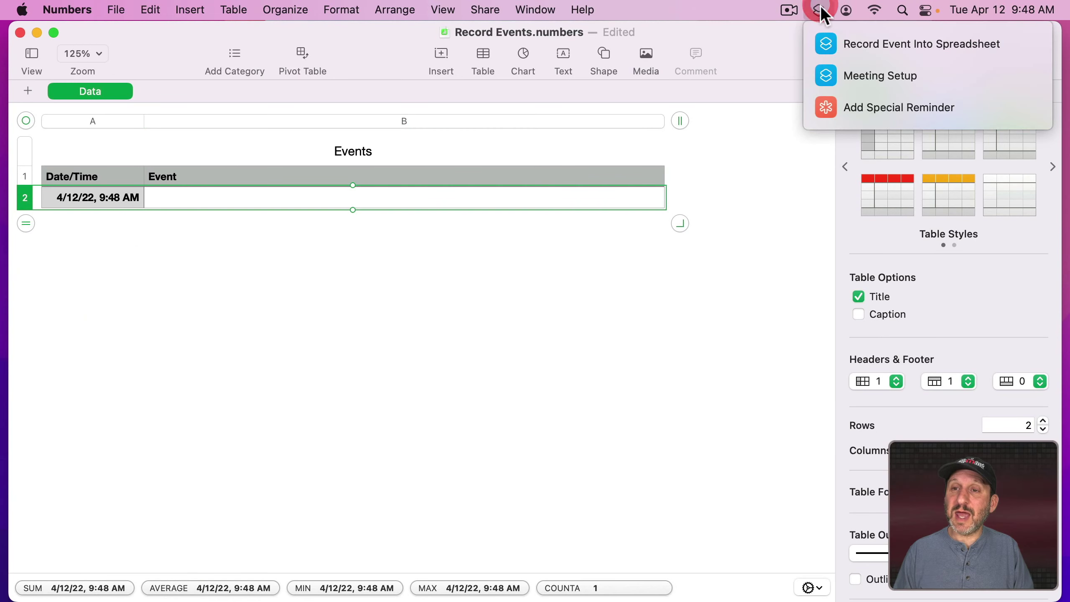
click(847, 44)
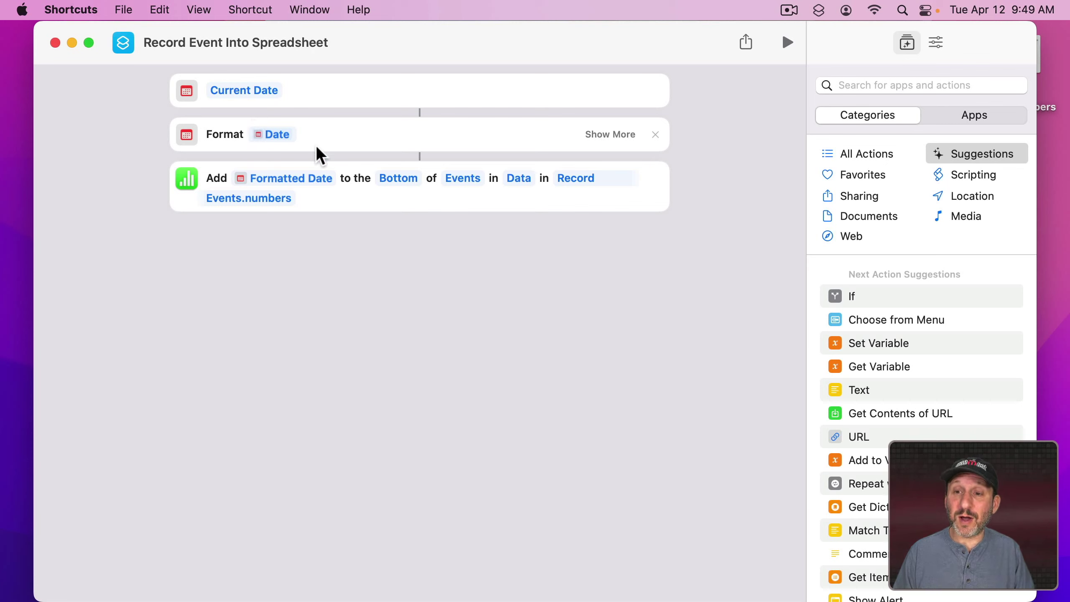
Back in Shortcuts, search the actions for "choose" and add Choose from List at the start of the shortcut
click(843, 85)
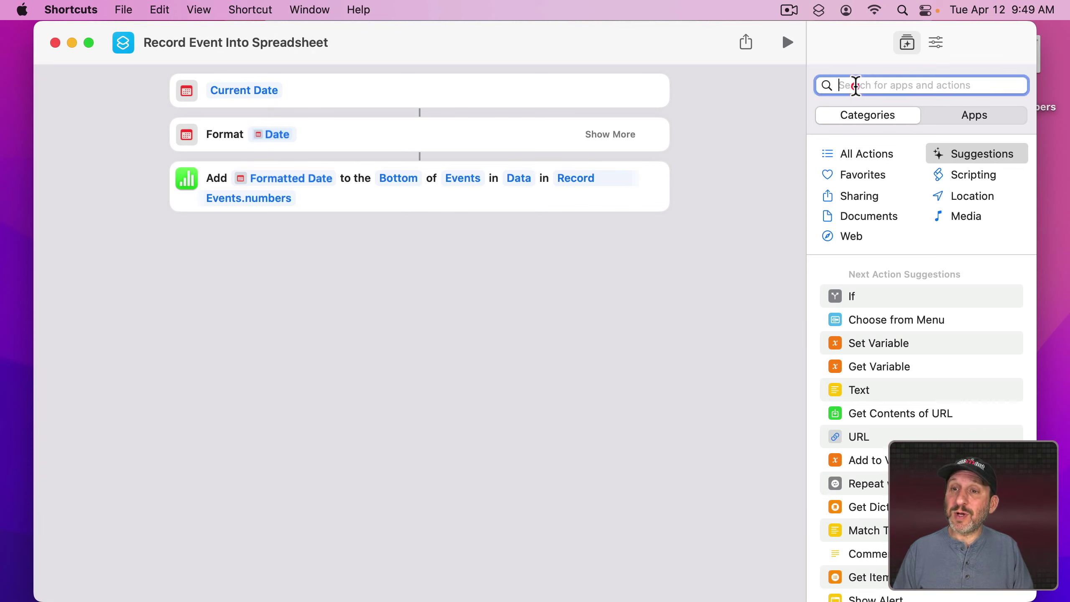
text(choose)
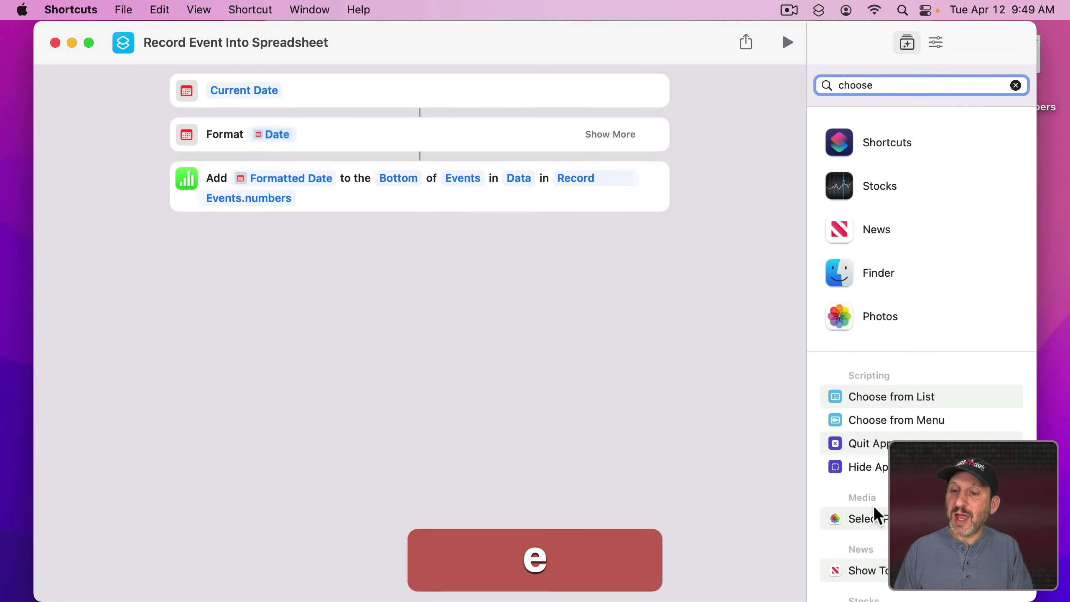
scroll(876, 382, down, 3)
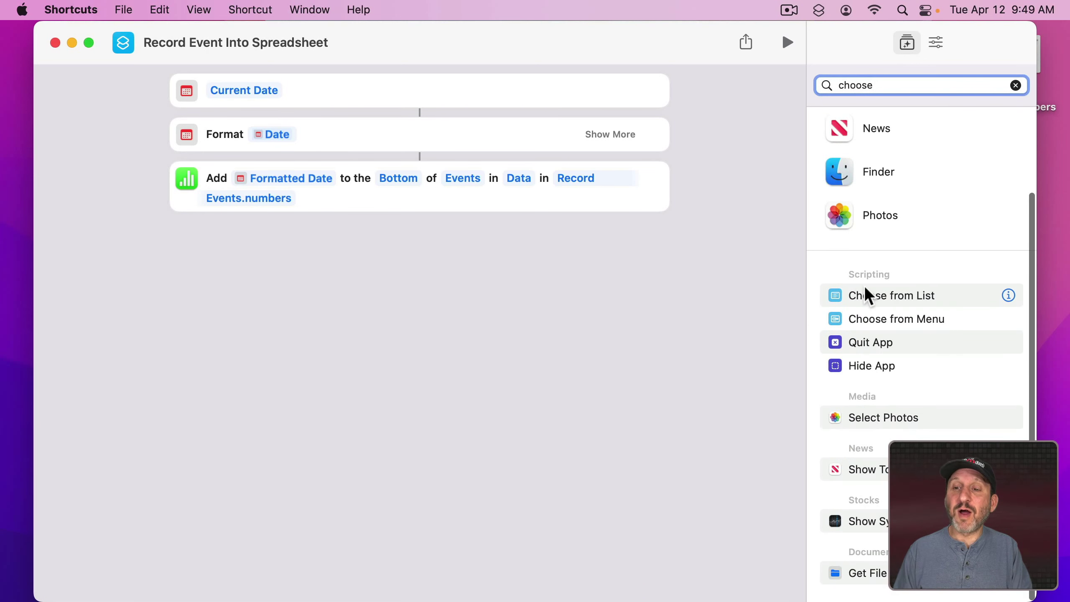
drag(884, 296, 365, 79)
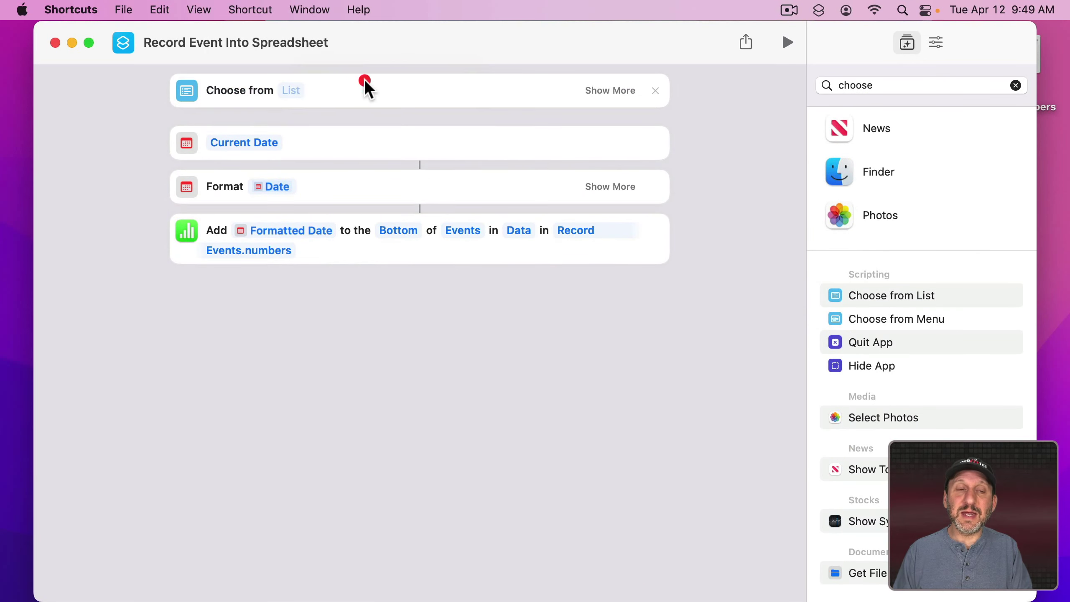
Add a List action above Choose from List and fill it with Coolant Leak, Core Overheat and Reactor Failure
double_click(853, 85)
text(list)
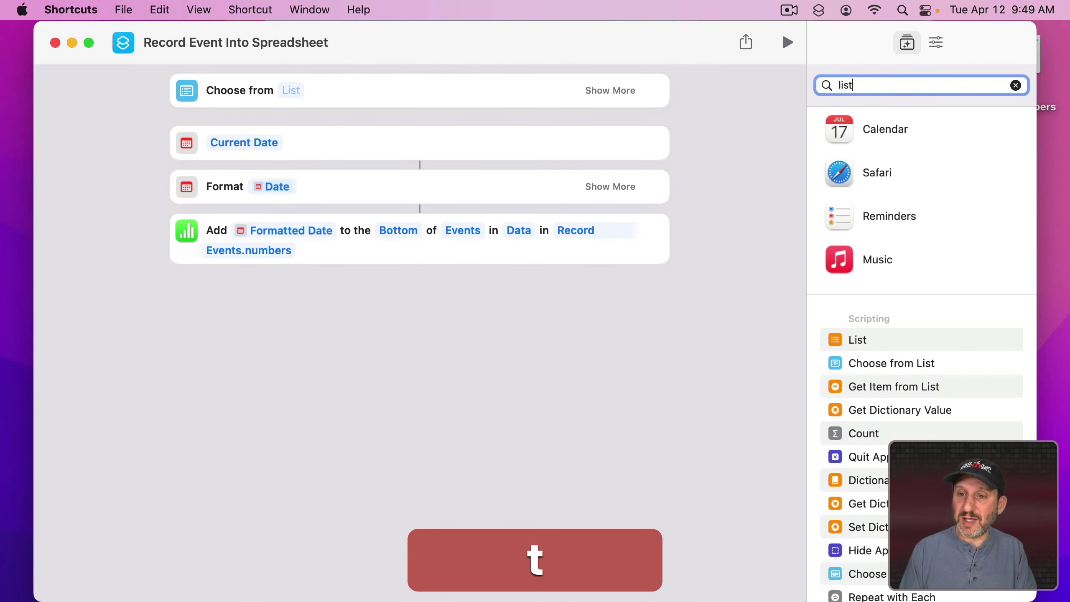
drag(868, 340, 333, 93)
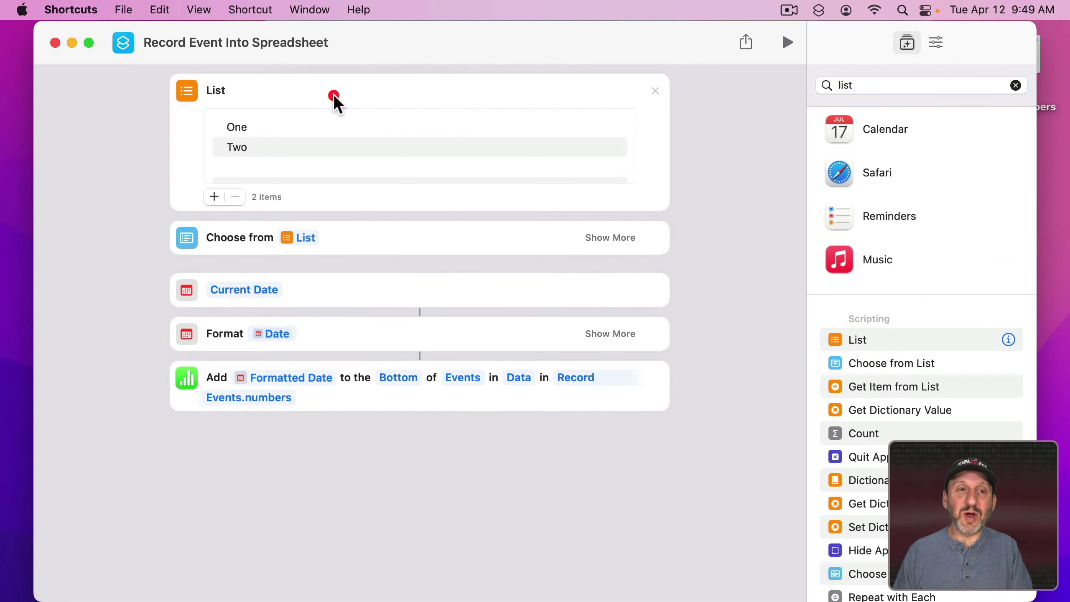
click(238, 126)
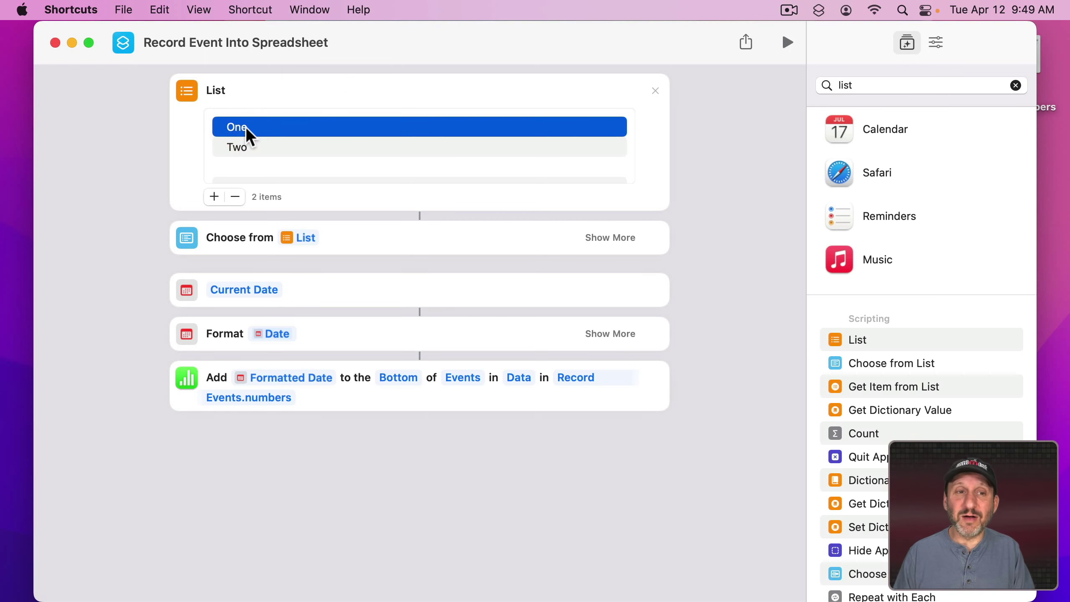
click(246, 127)
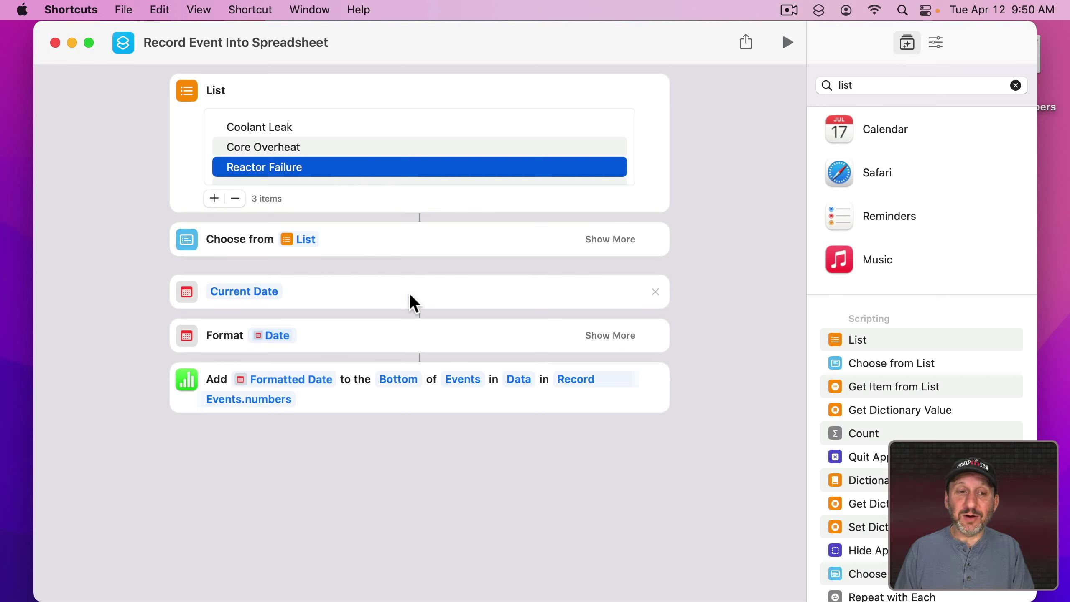
Clear the Formatted Date variable from the add-row action's values
click(325, 381)
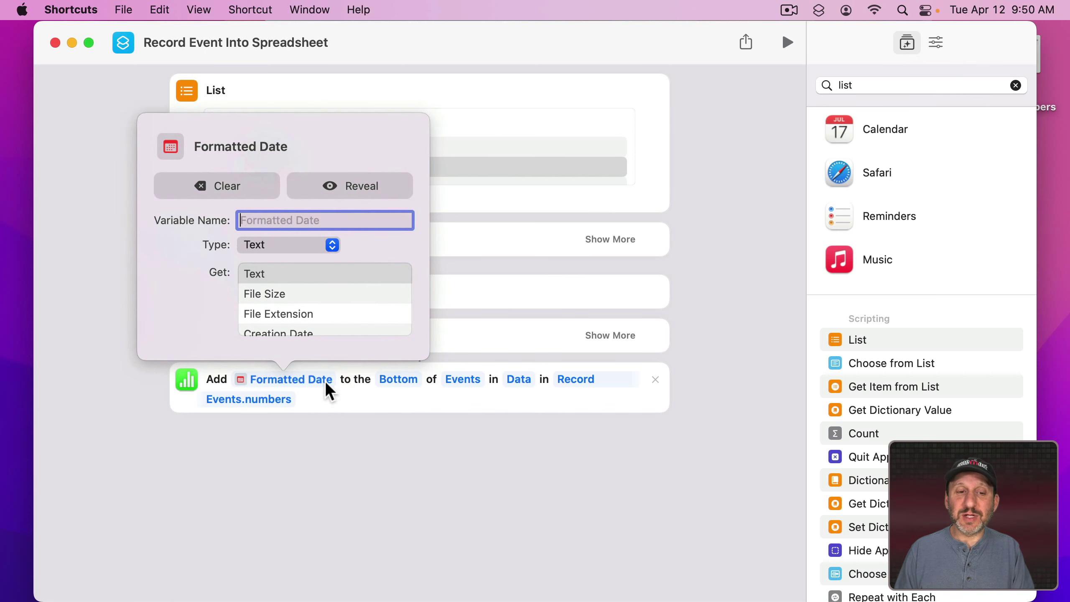
click(249, 197)
click(284, 379)
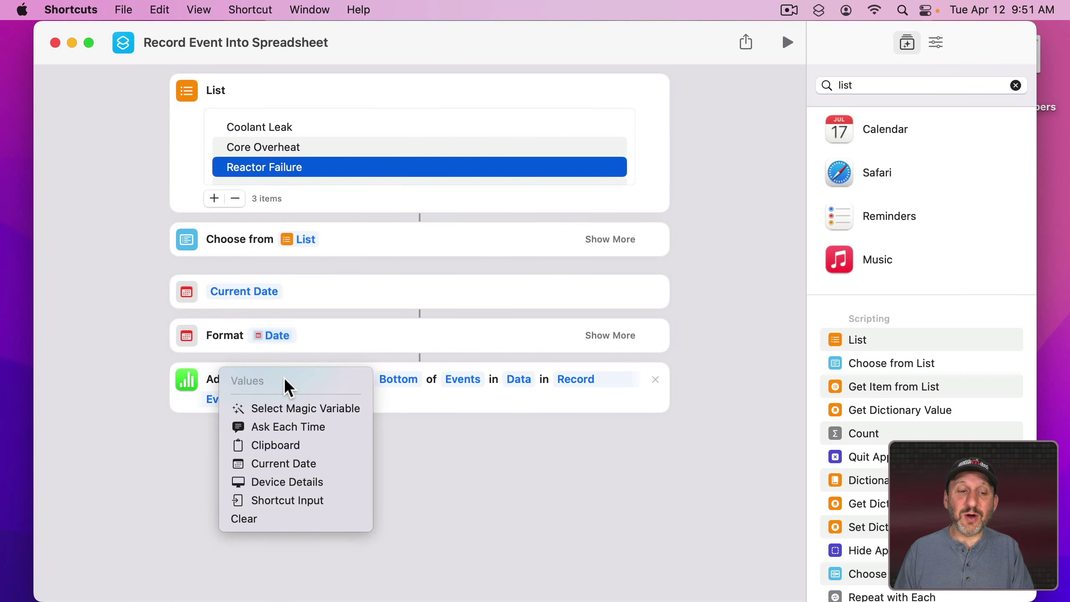
click(264, 518)
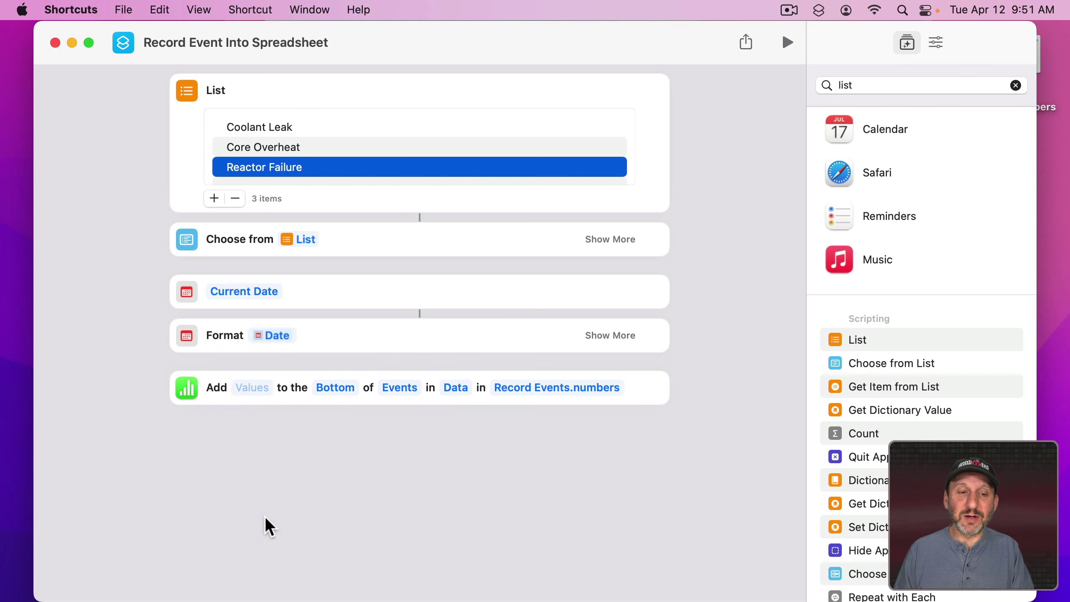
Insert the Formatted Date magic variable as the add-row action's first value and add an empty second value
click(252, 384)
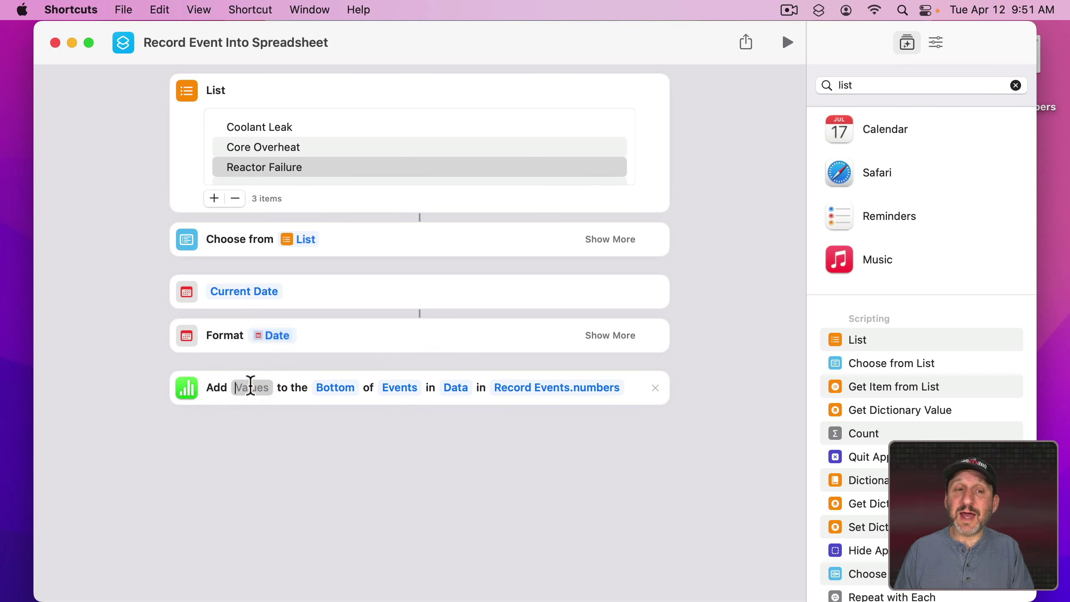
right_click(252, 384)
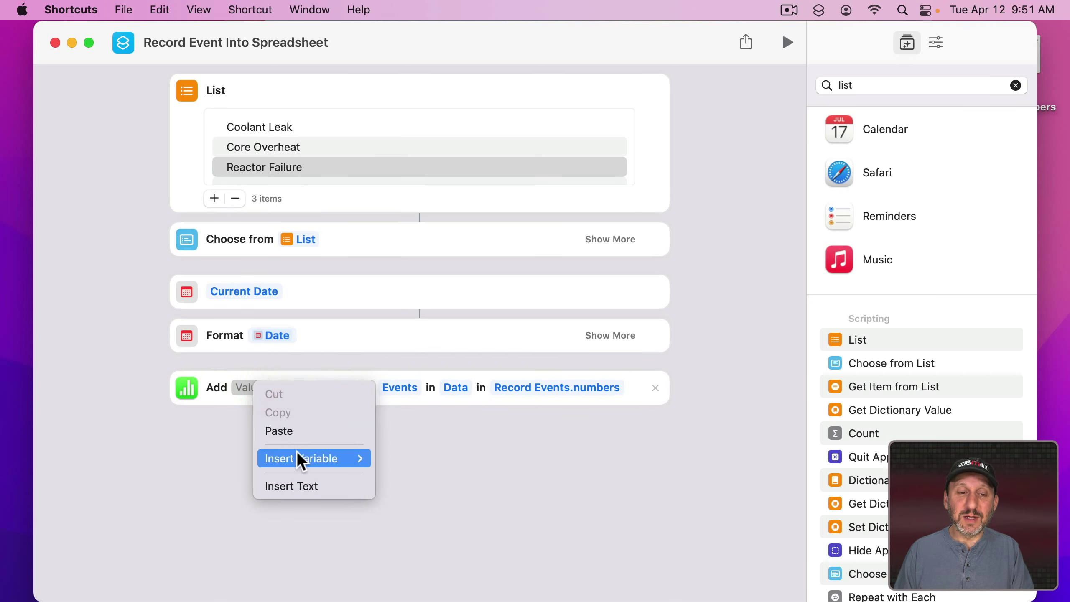
mouse_move(358, 451)
click(408, 413)
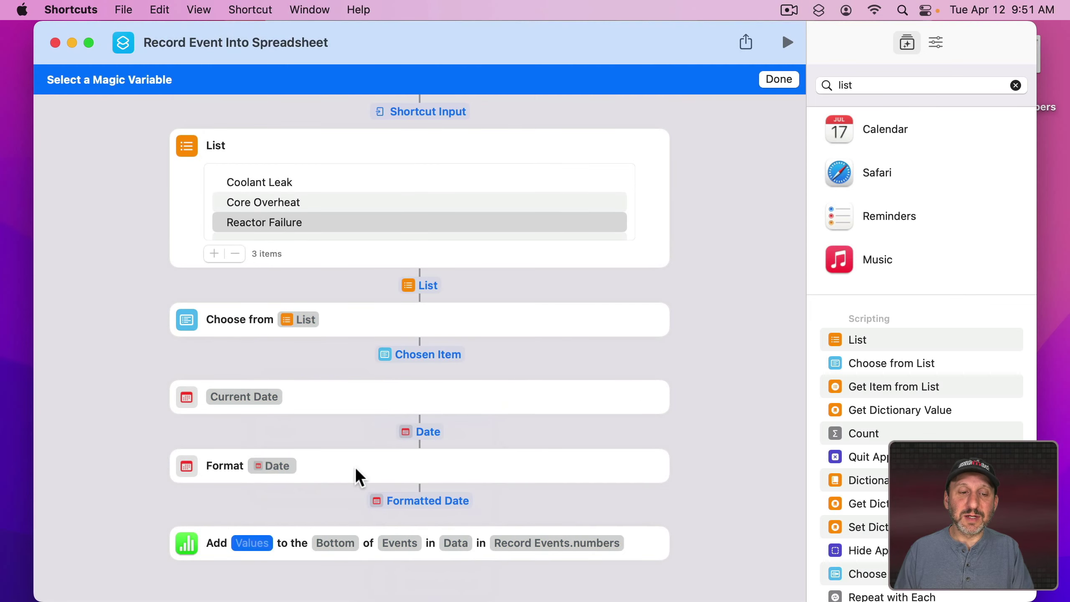
click(415, 498)
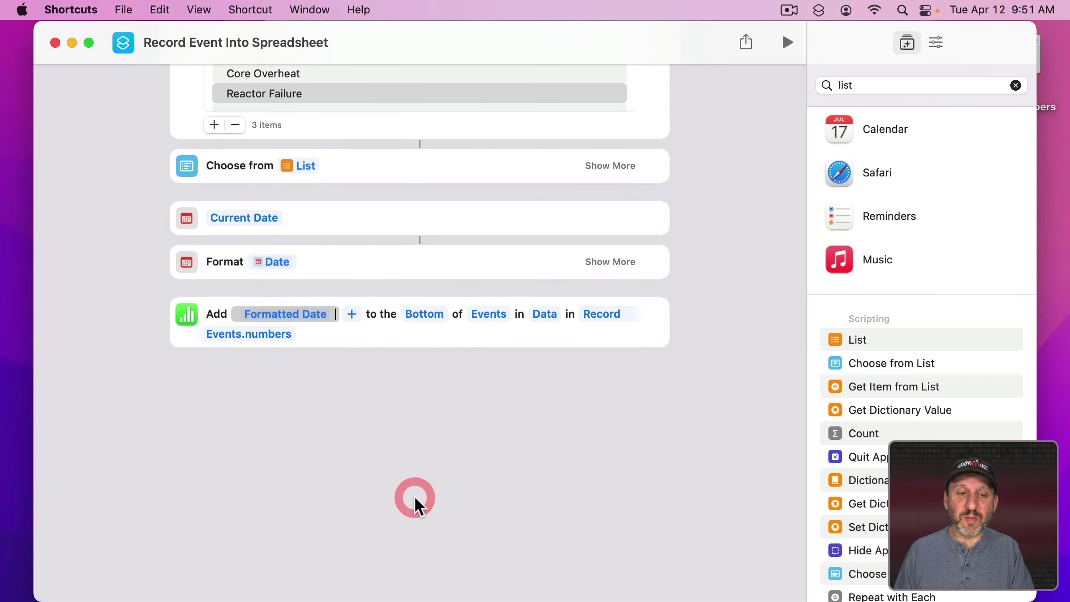
click(352, 305)
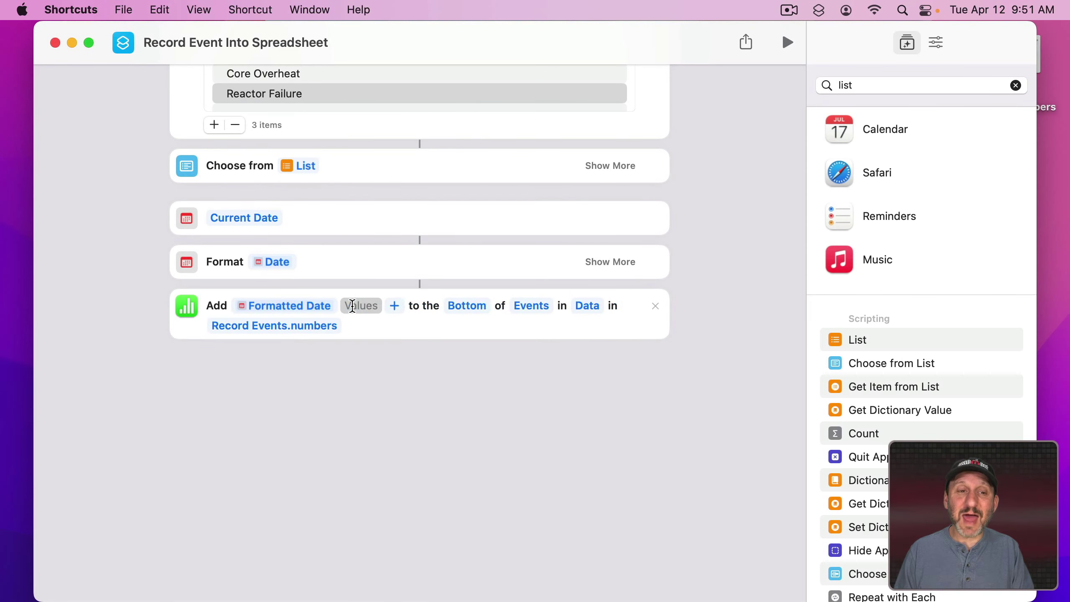
Insert the Chosen Item magic variable as the second value of the add-row action
right_click(353, 305)
mouse_move(383, 379)
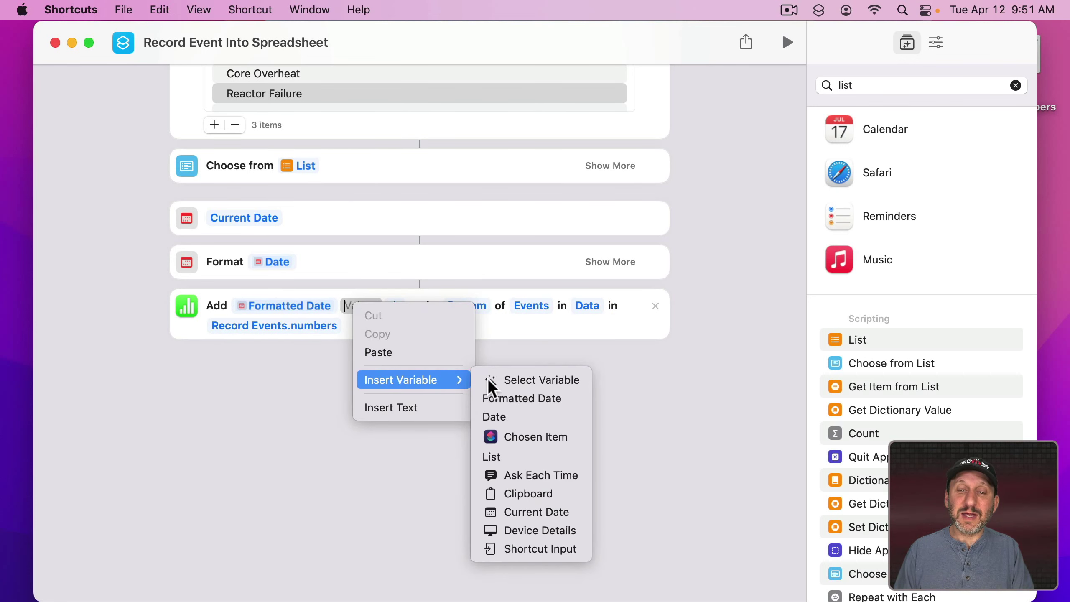
click(500, 379)
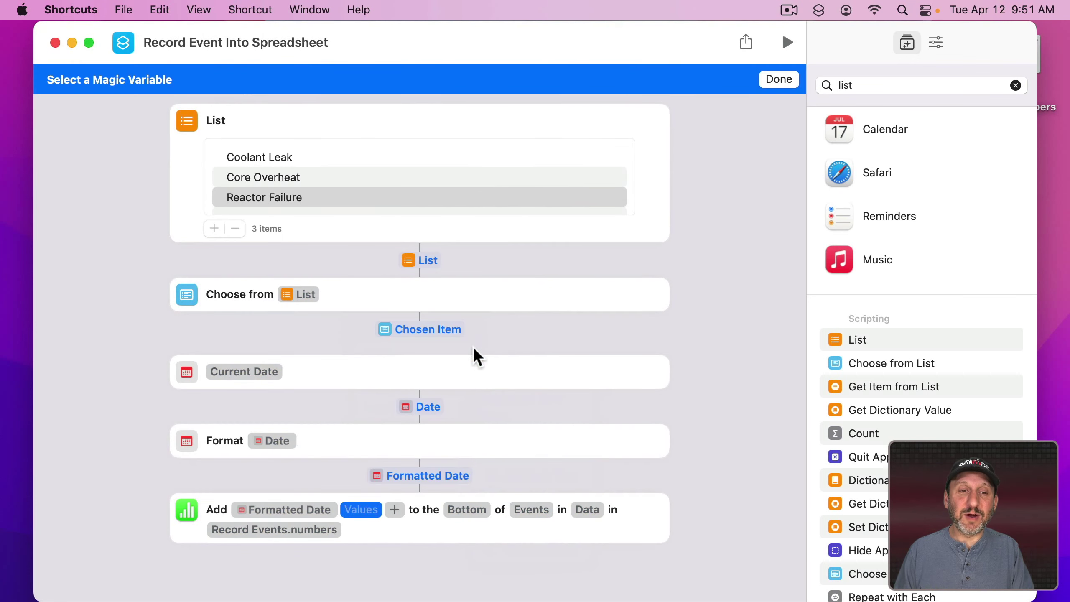
click(433, 329)
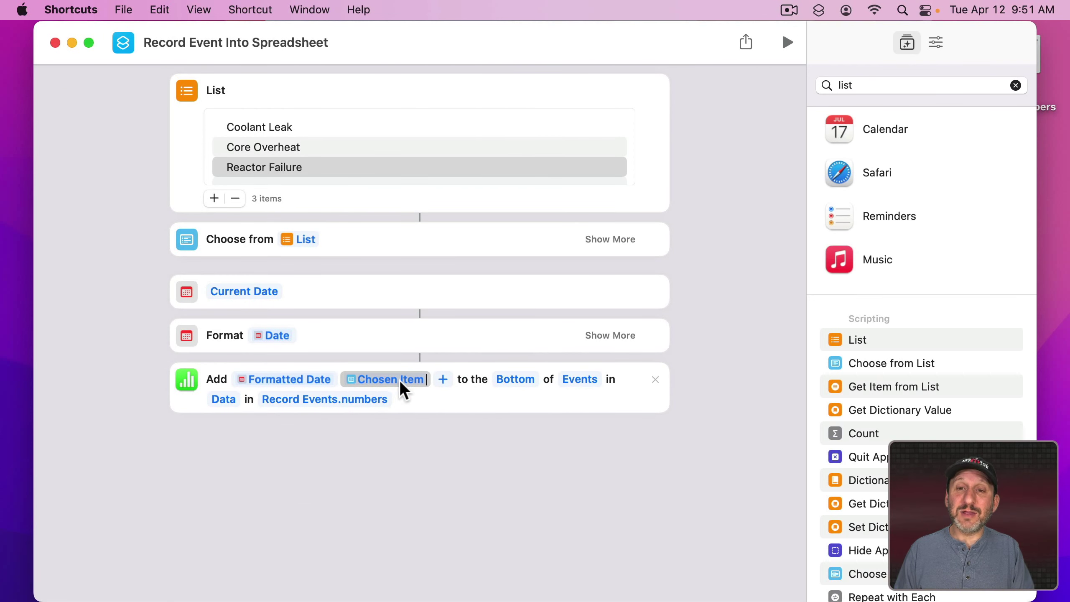
Quit Shortcuts, run Record Event Into Spreadsheet with Core Overheat chosen, and check the new row in the Events table
key(super)
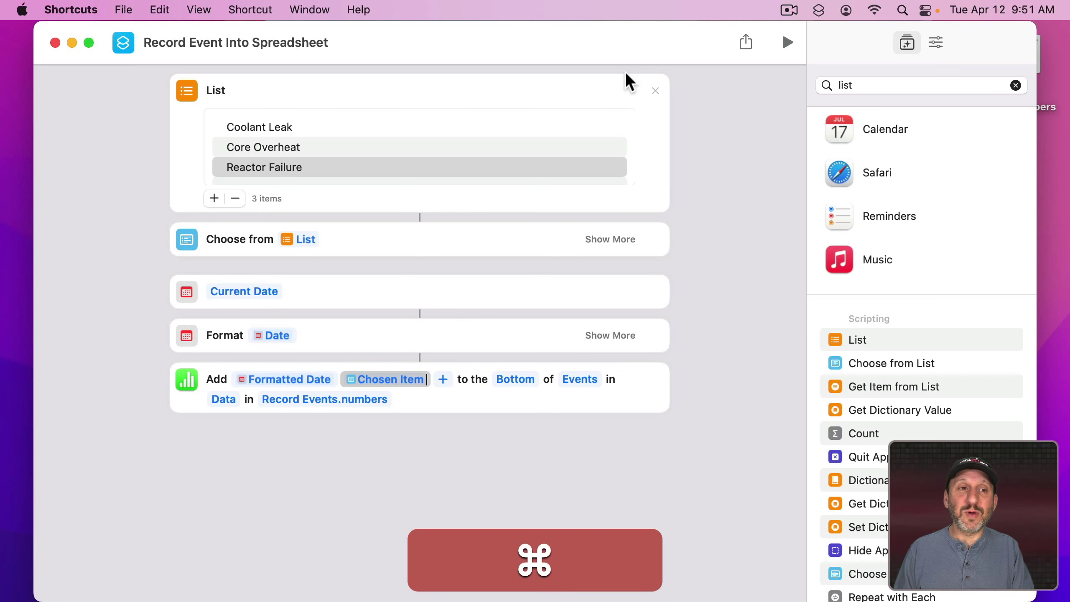
key(super+q)
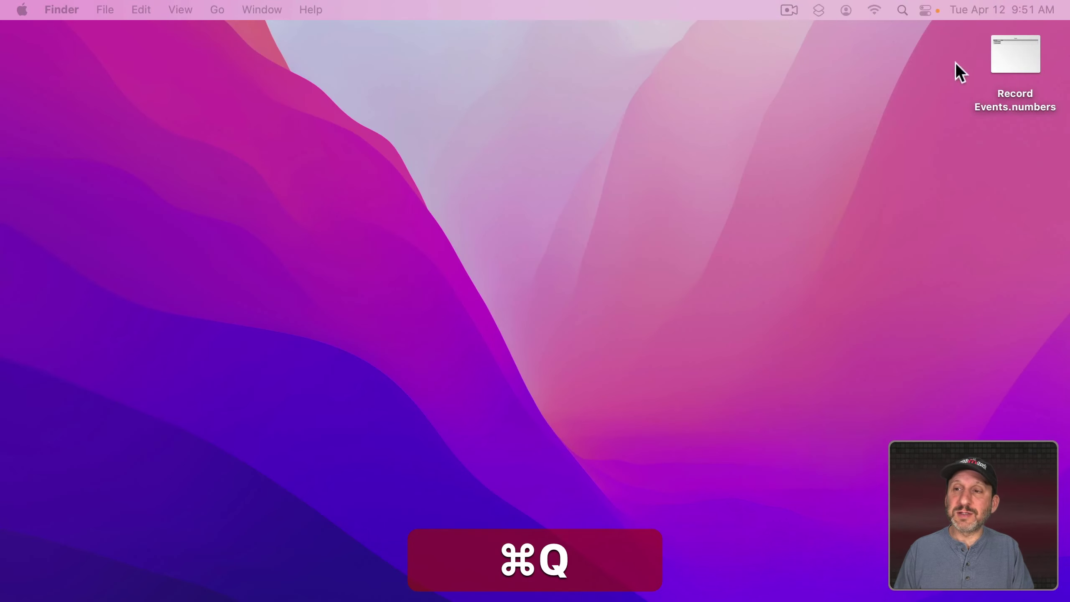
click(817, 11)
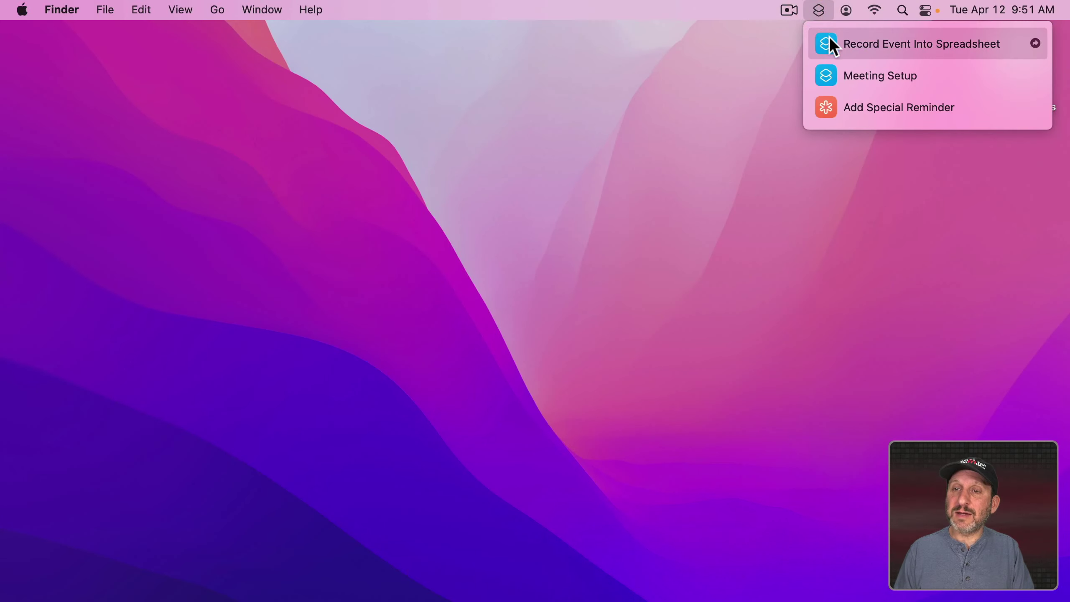
click(834, 43)
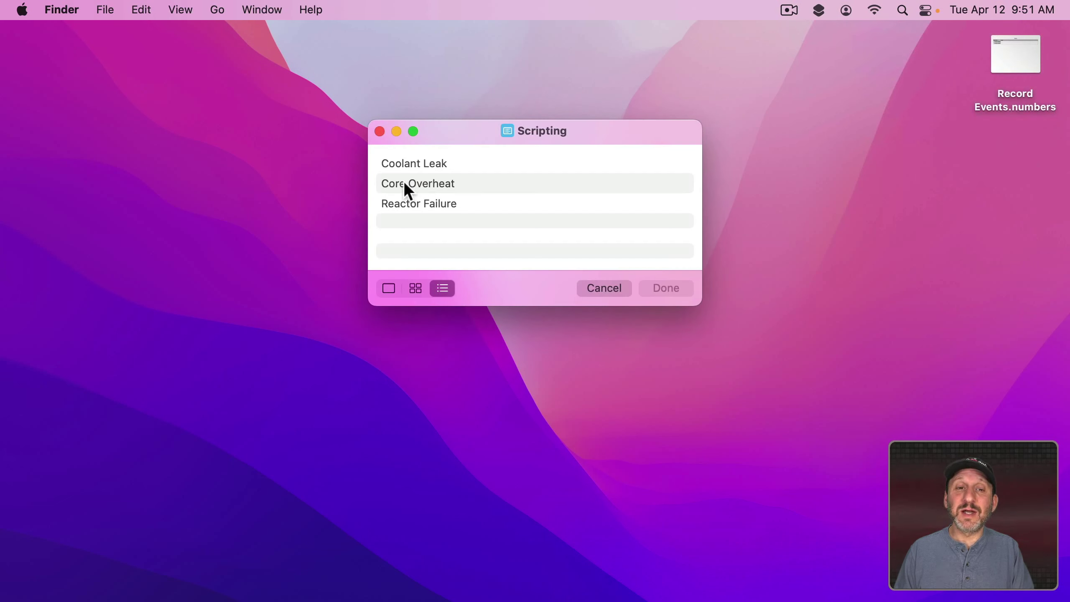
click(451, 188)
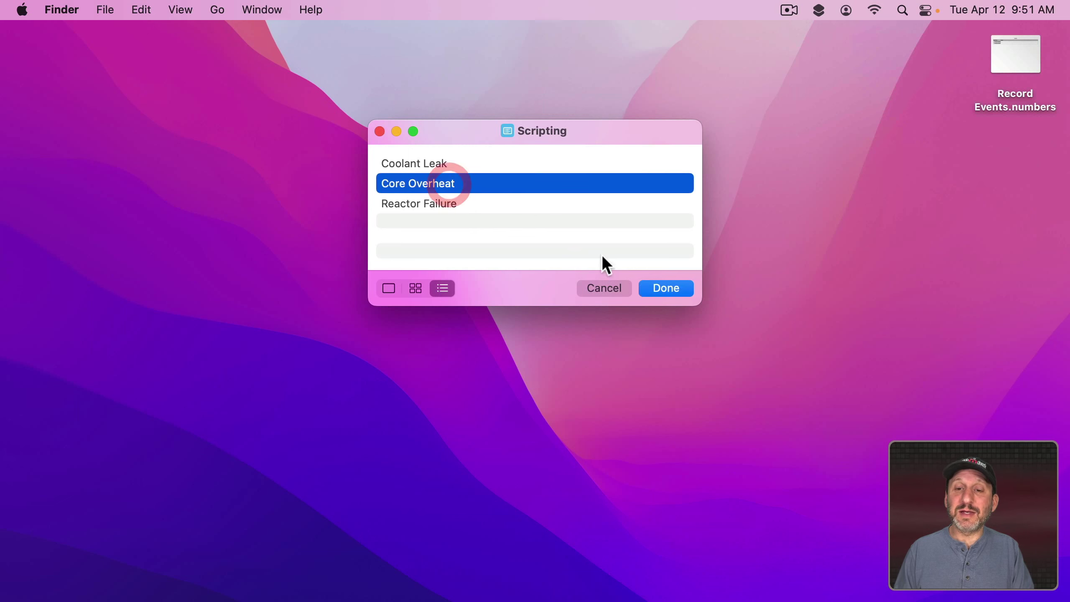
key(Return)
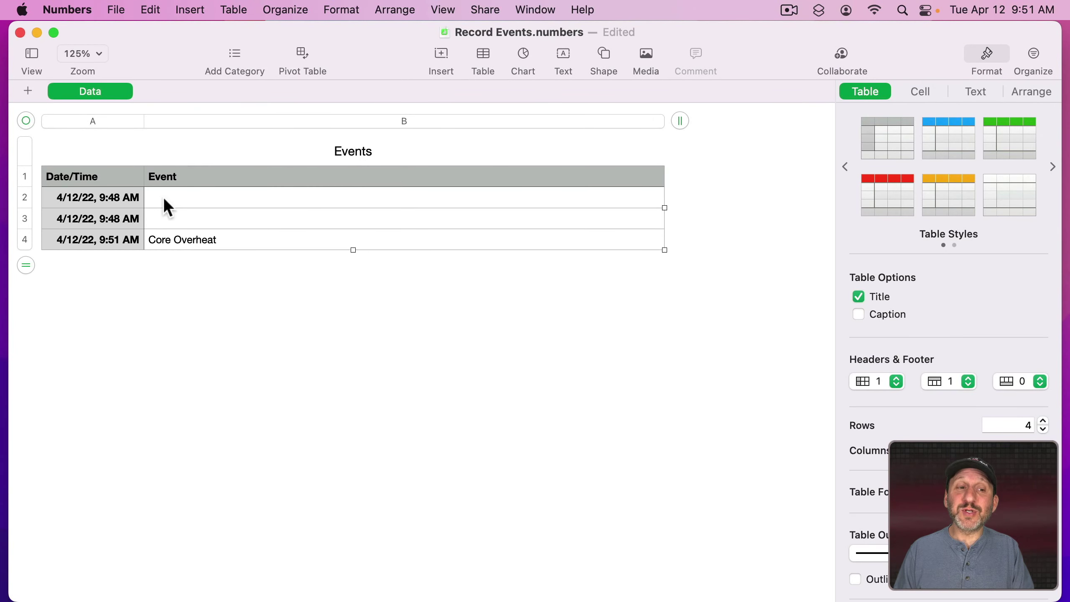
click(67, 243)
click(189, 243)
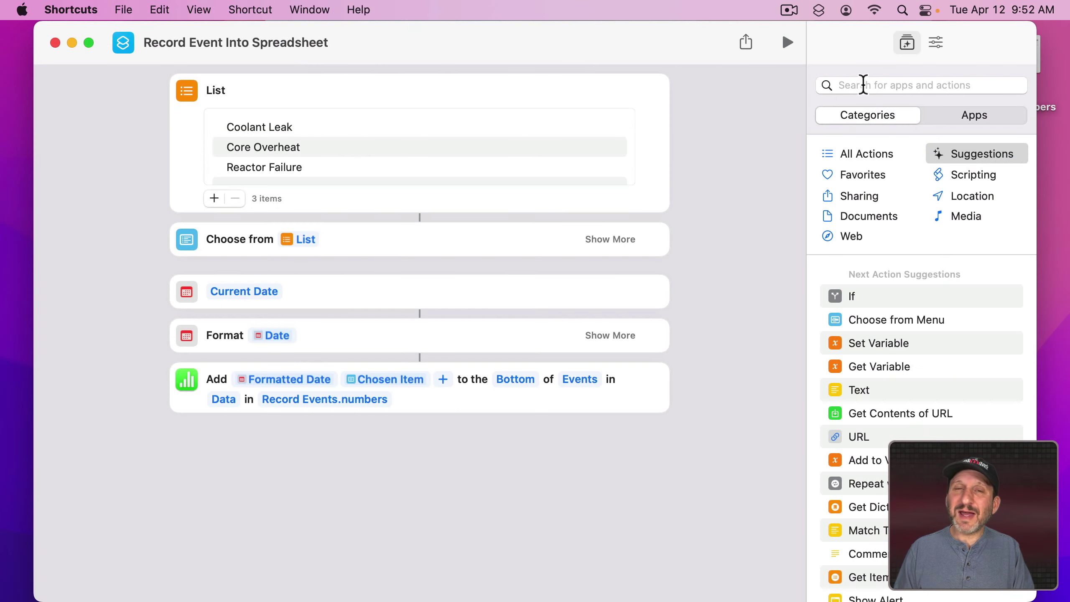
Back in Shortcuts, search the actions for "quit", add Quit App at the end of the shortcut and set its app to Numbers
click(863, 85)
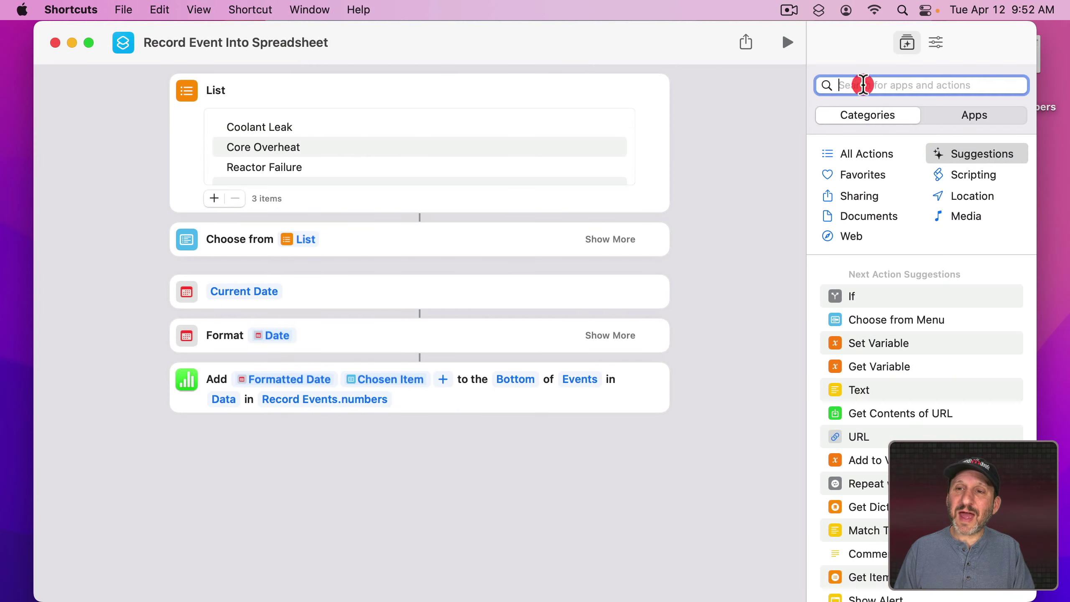
text(quit)
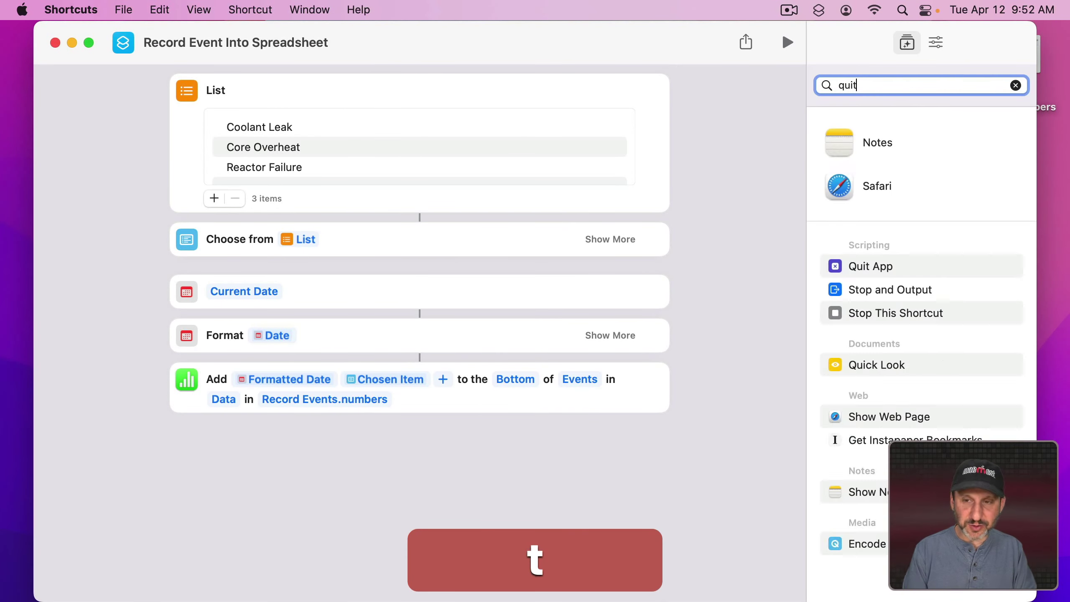
drag(839, 152, 393, 470)
click(286, 448)
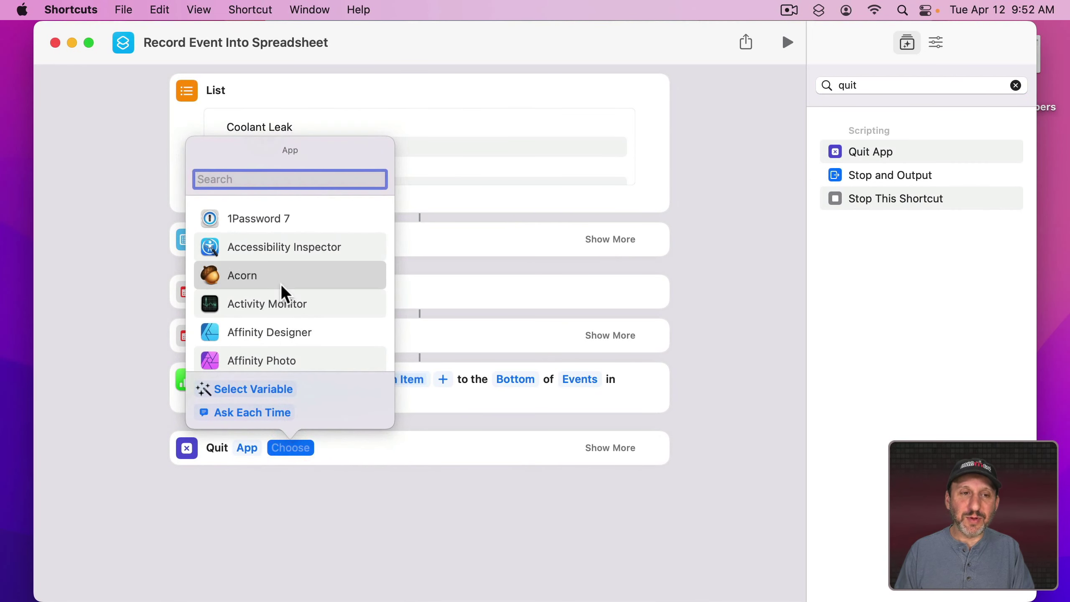
text(num)
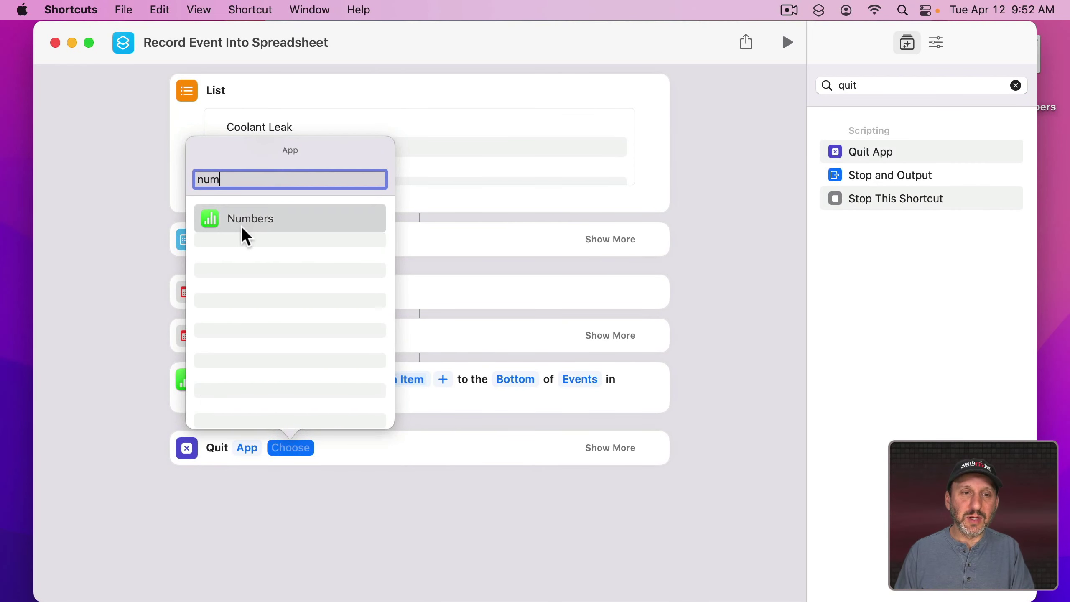
click(242, 227)
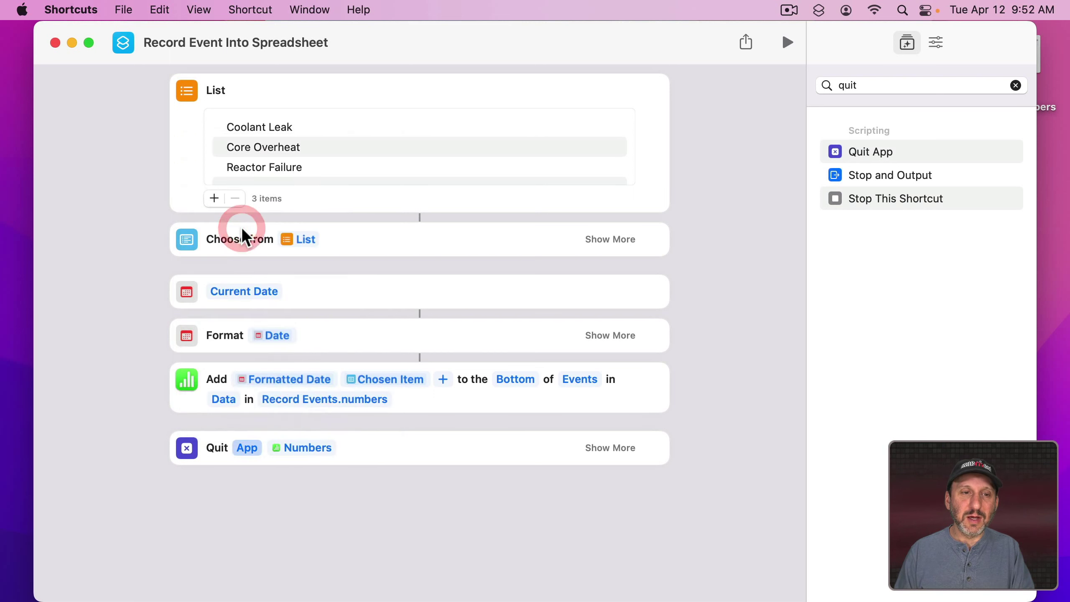
Search the actions for "wait", insert a Wait action just before Quit App and set it to 3 seconds
click(848, 89)
text(wait)
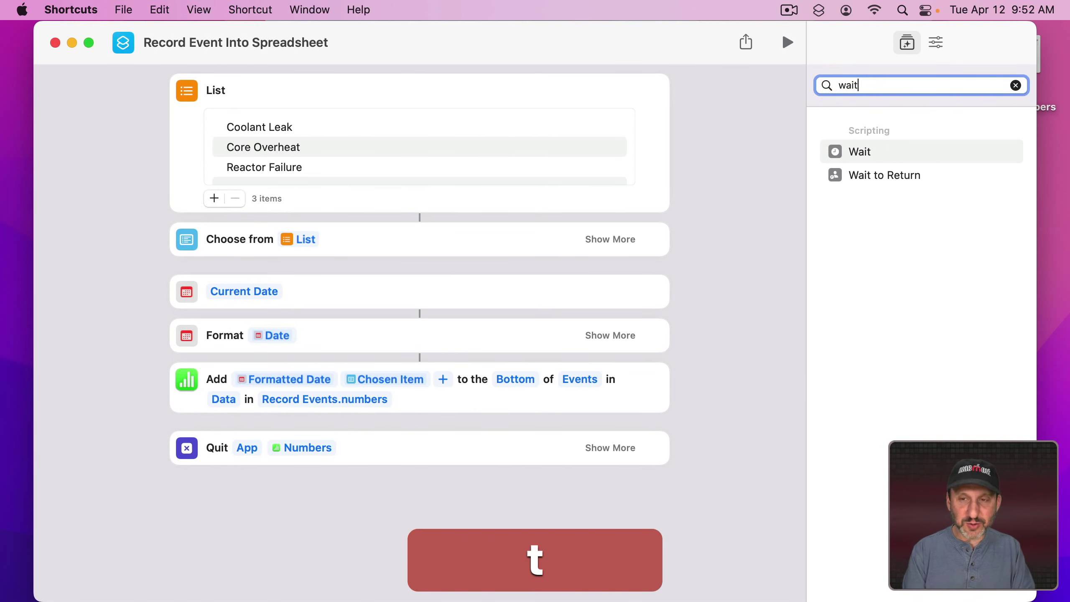
drag(863, 152, 368, 424)
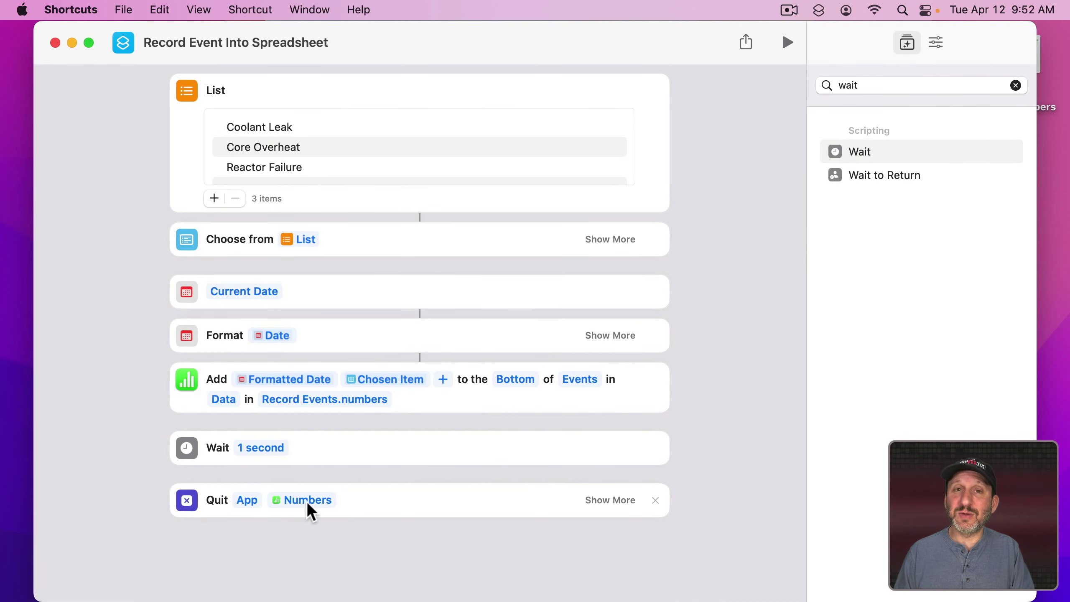
click(253, 447)
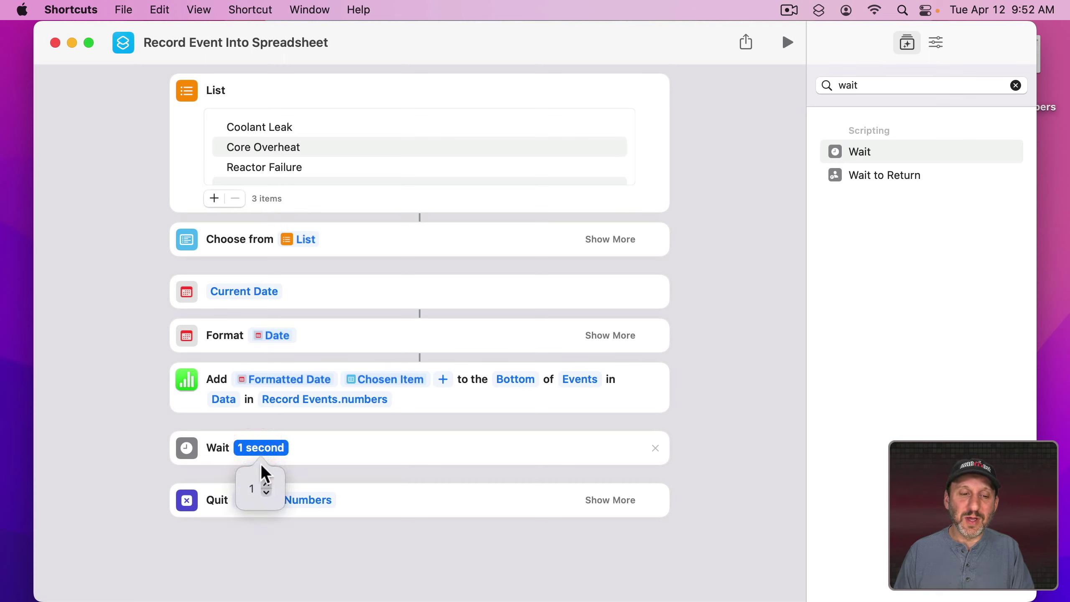
click(268, 482)
click(268, 482)
click(144, 435)
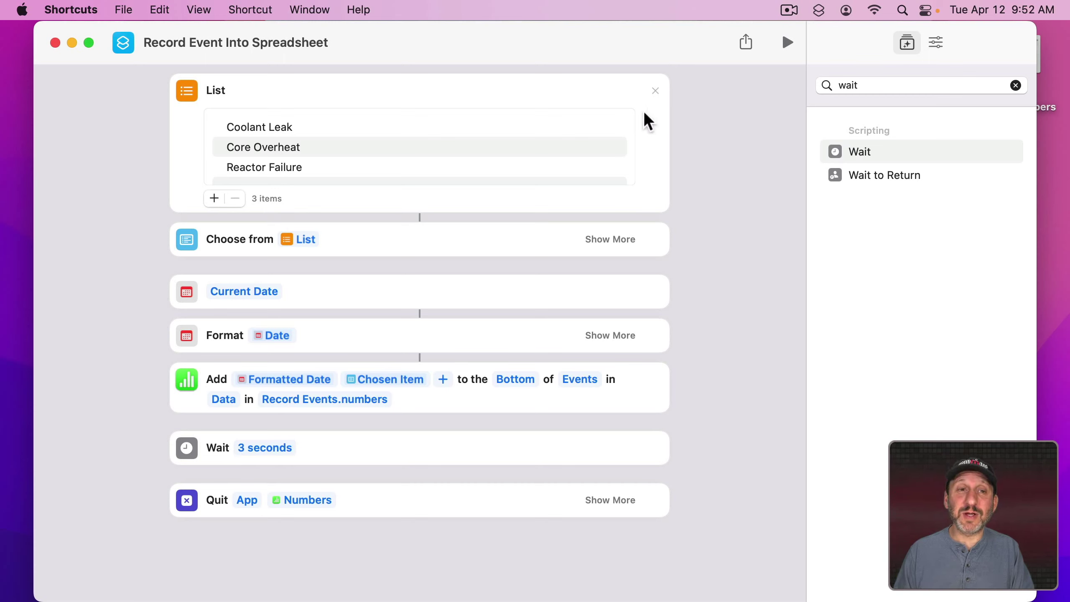
Quit Shortcuts and run Record Event Into Spreadsheet with Reactor Failure chosen as the event
key(super+q)
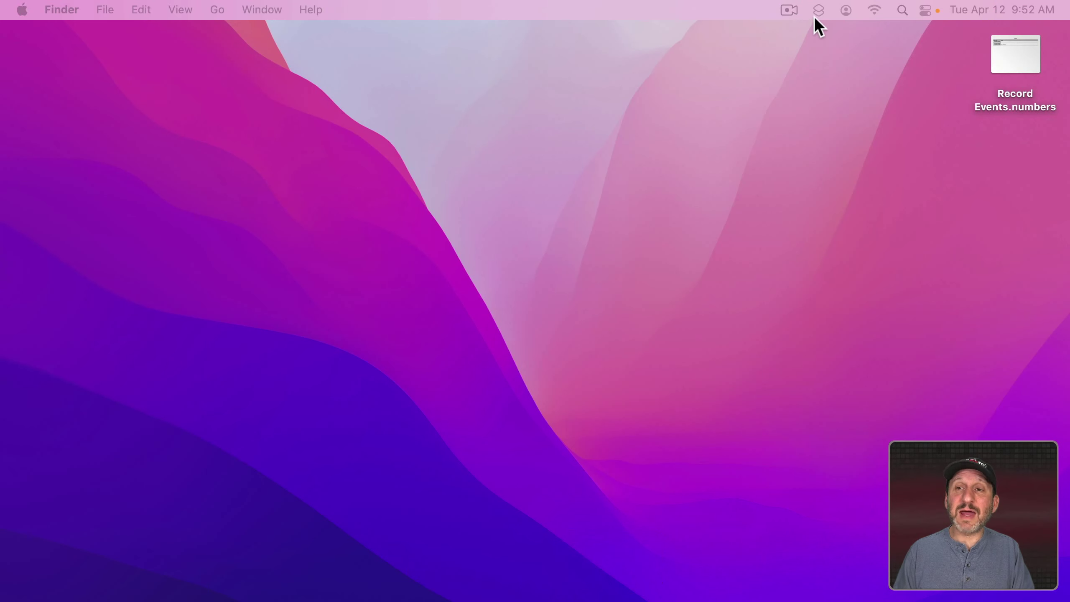
click(817, 13)
click(832, 42)
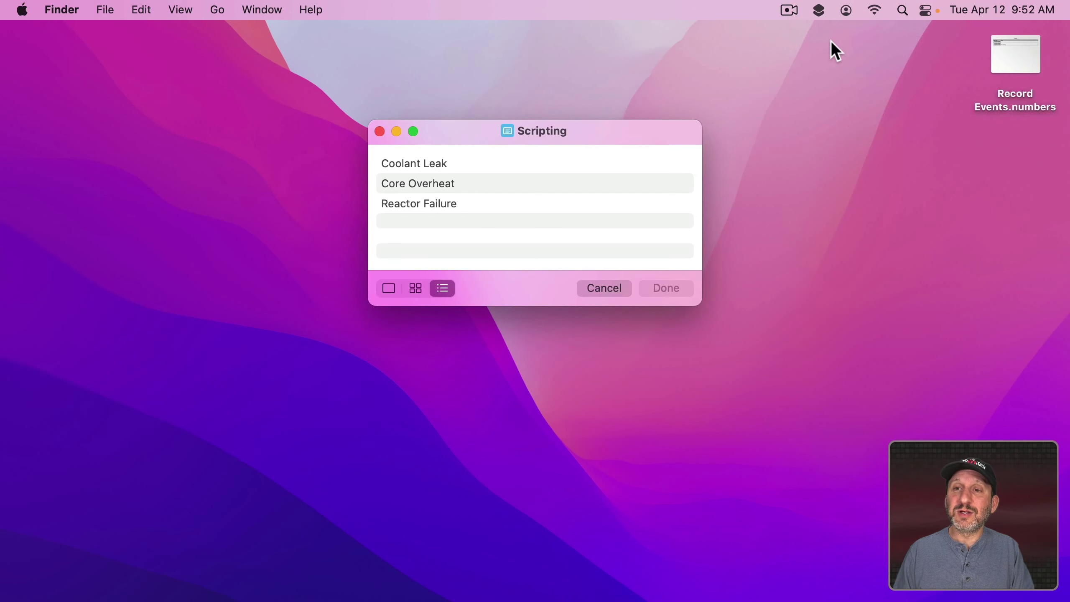
click(443, 202)
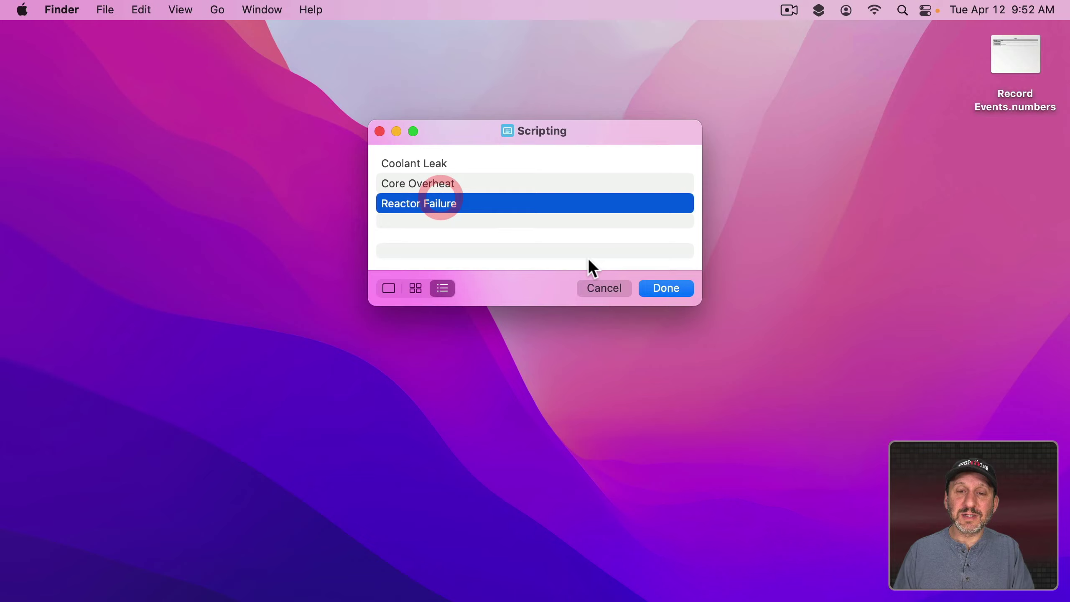
click(661, 288)
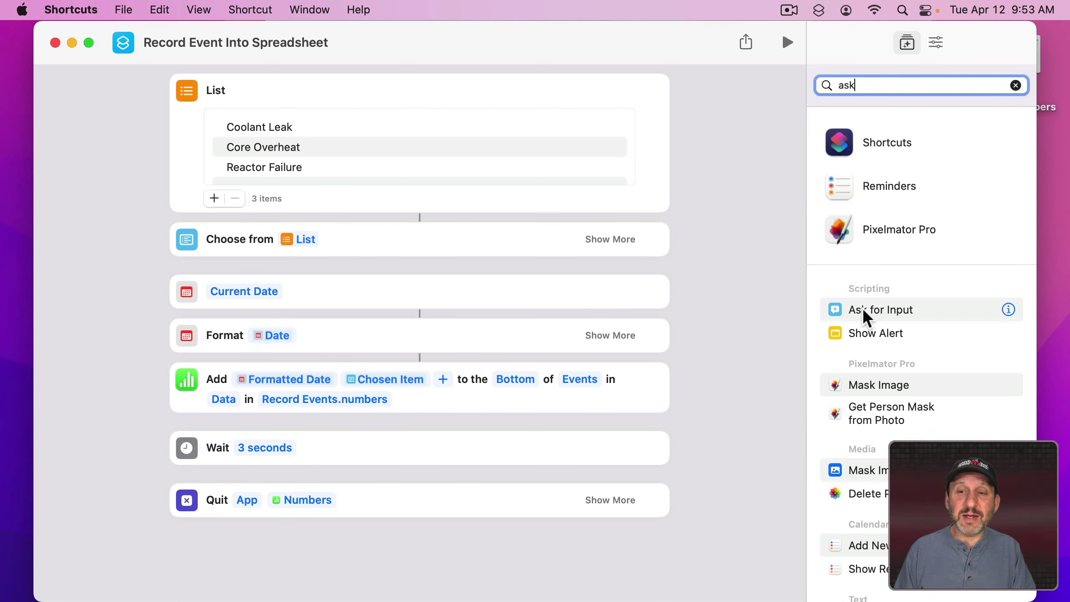
In Shortcuts, view the description of the Ask for Input action
click(863, 310)
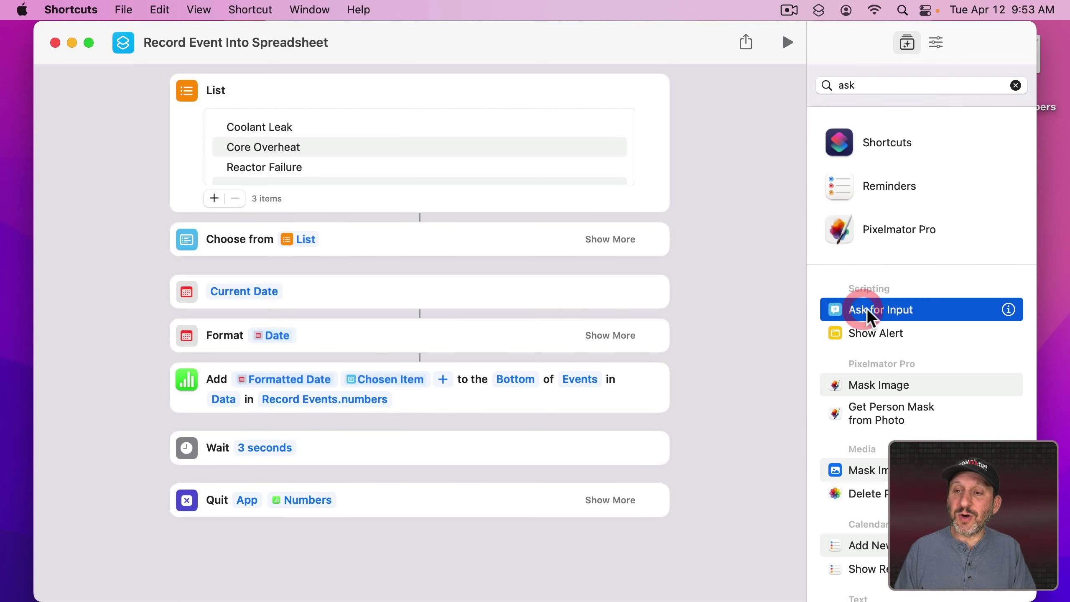
click(1009, 310)
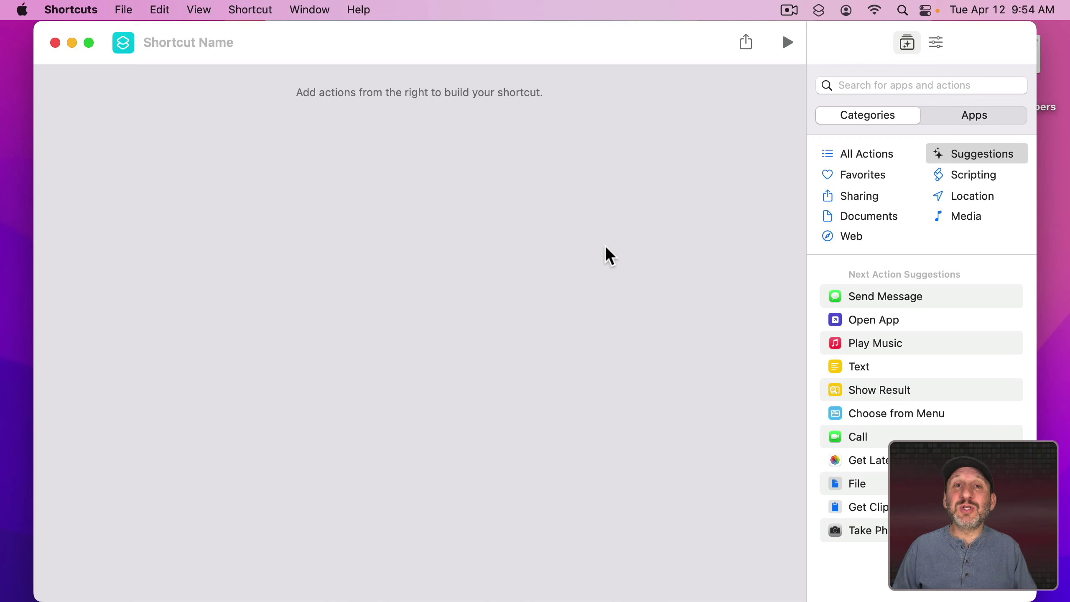
In the new empty shortcut, search the actions for "spread", add Open Spreadsheet and set its file to Record Events.numbers
click(931, 85)
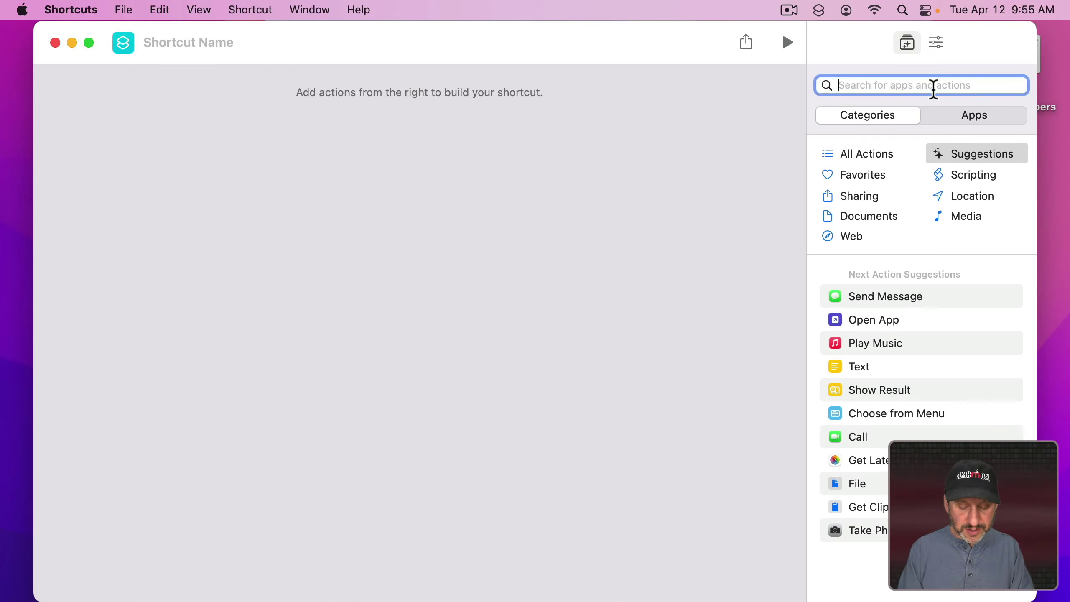
text(spread)
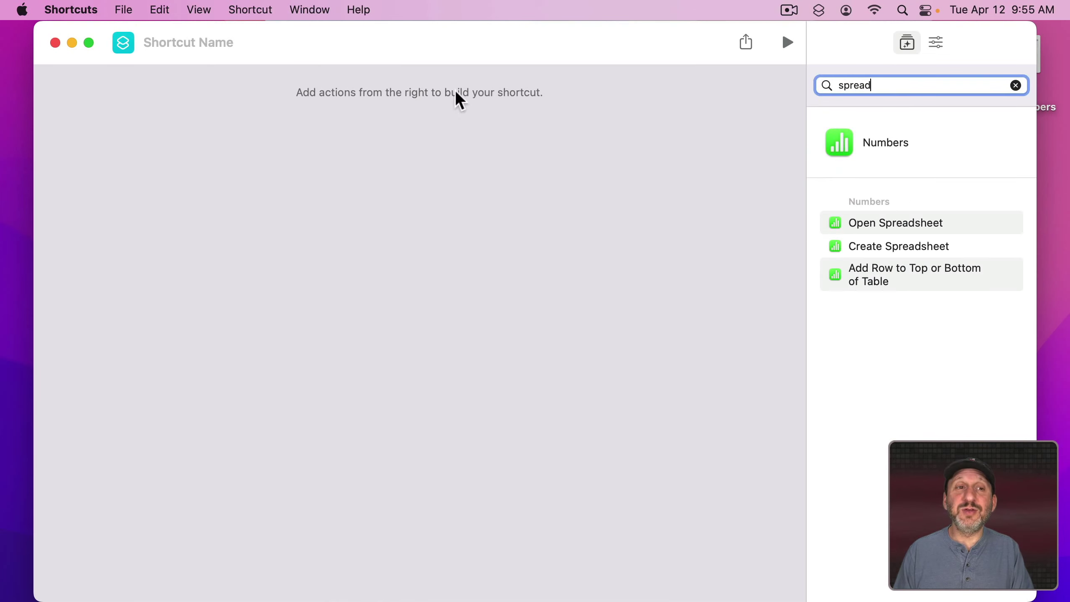
double_click(879, 220)
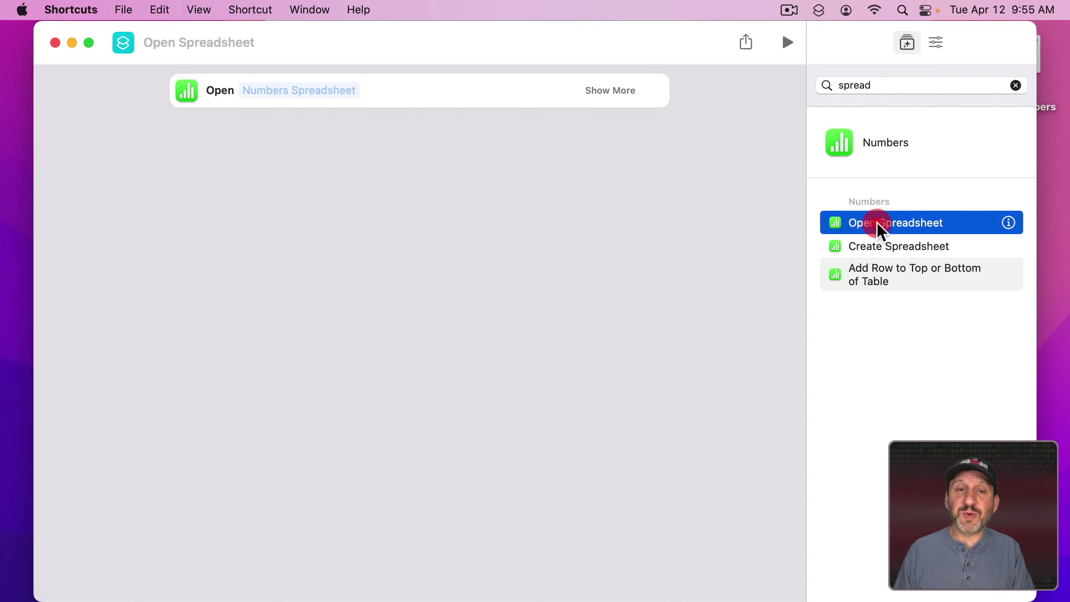
click(306, 98)
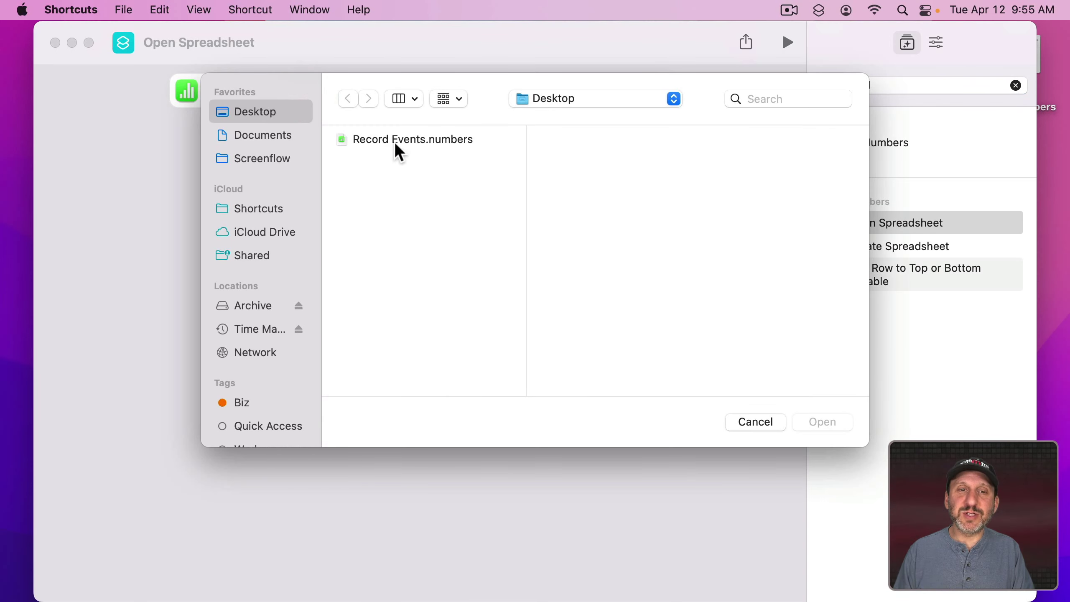
click(396, 140)
click(823, 422)
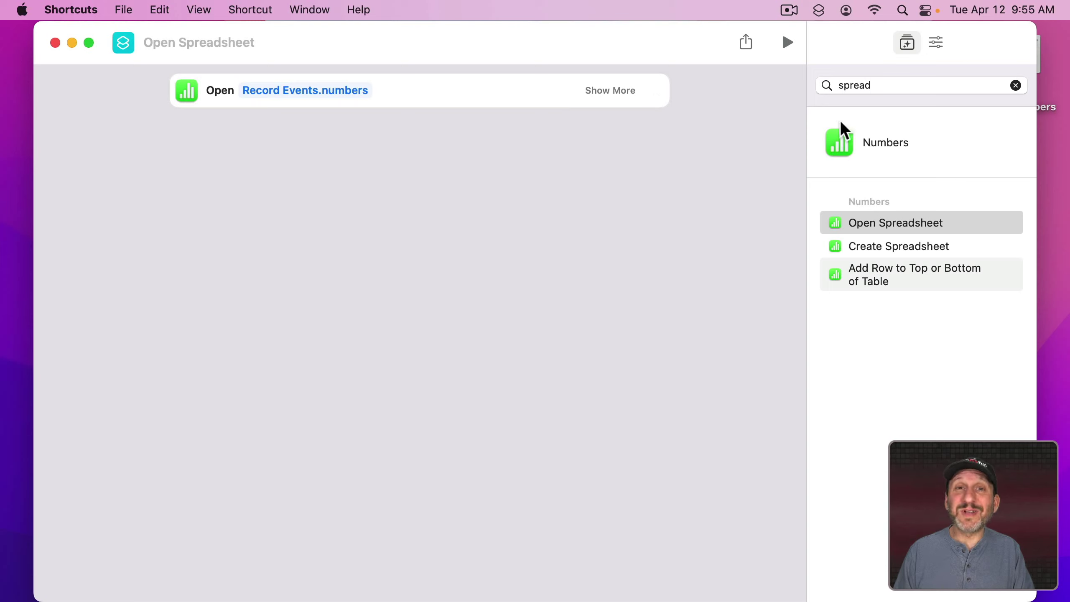
Add a Run JavaScript for Mac Automation action whose script sets cell B2 of the Events table in Record Events.numbers to "Testing 123"
double_click(851, 86)
text(javascript)
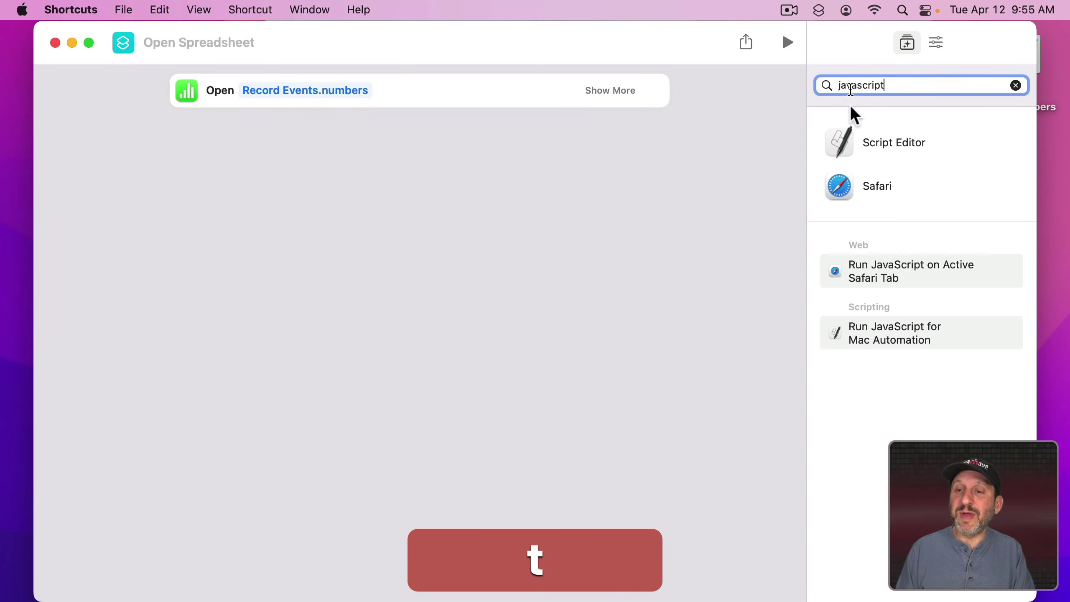
double_click(896, 345)
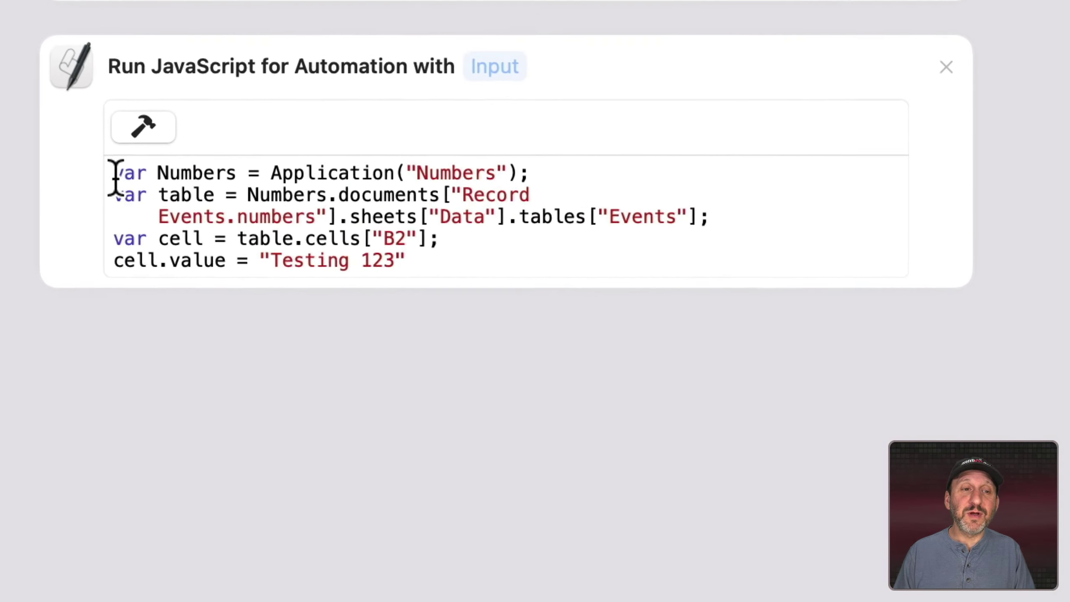
Review the JavaScript line by line, highlighting the Numbers application, document, sheet, table and cell references and the value assigned
drag(202, 200, 444, 196)
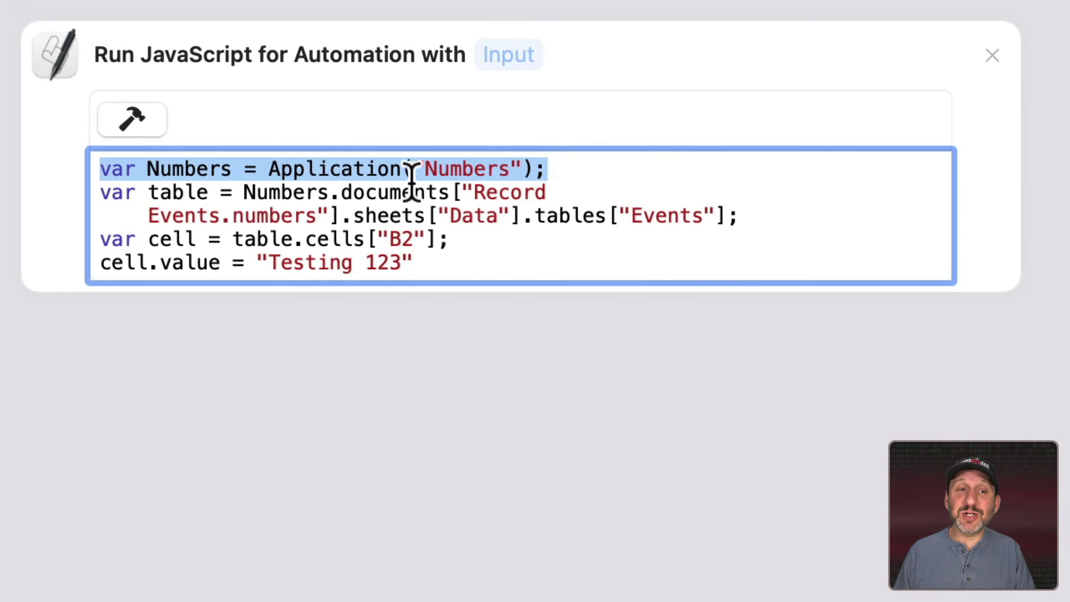
double_click(185, 170)
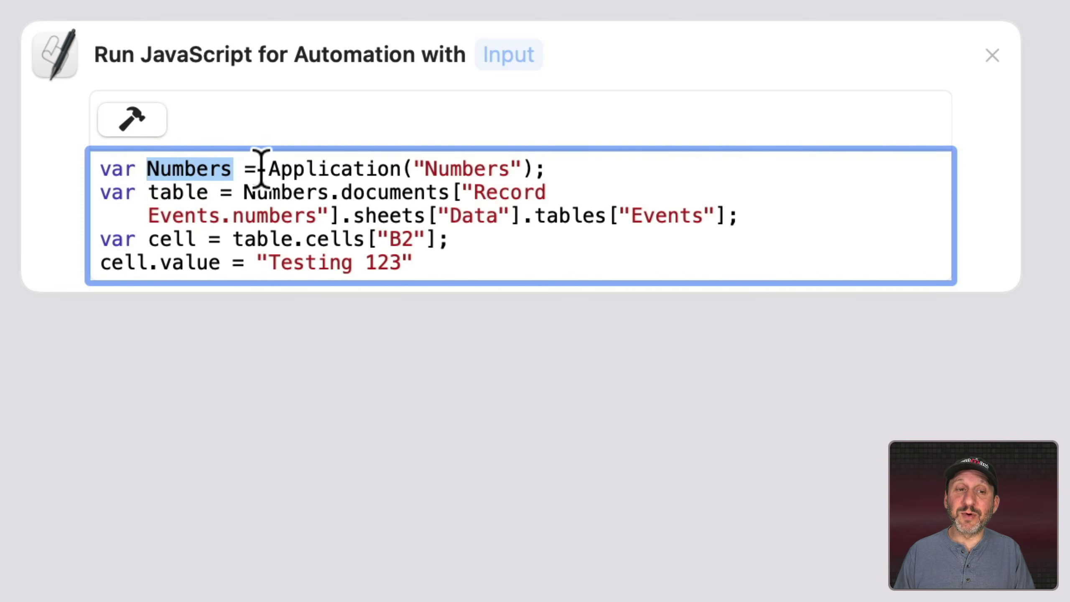
drag(266, 169, 593, 166)
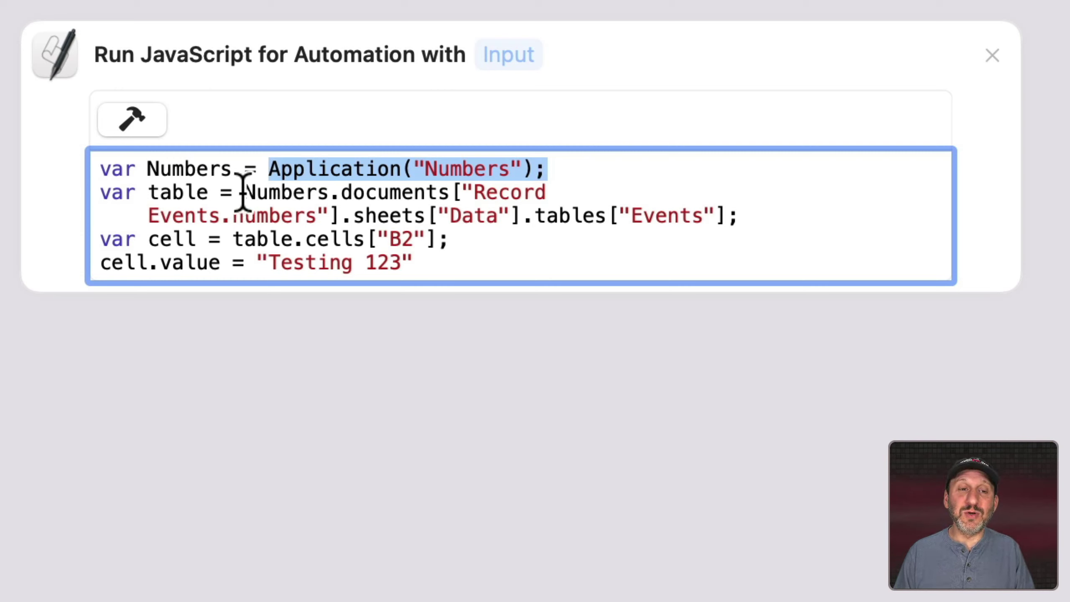
drag(244, 192, 333, 213)
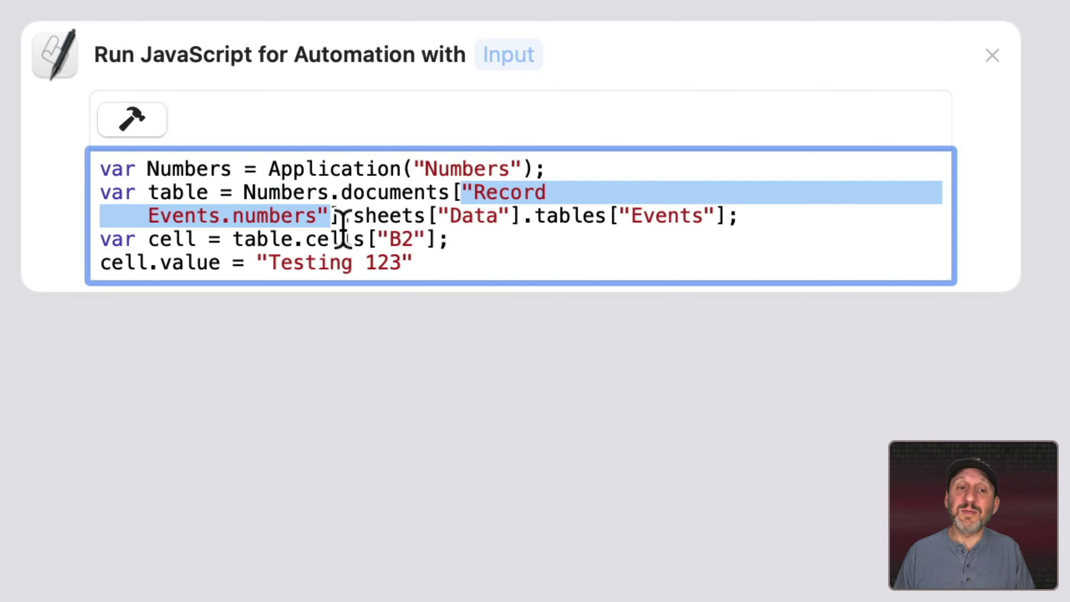
drag(438, 215, 510, 214)
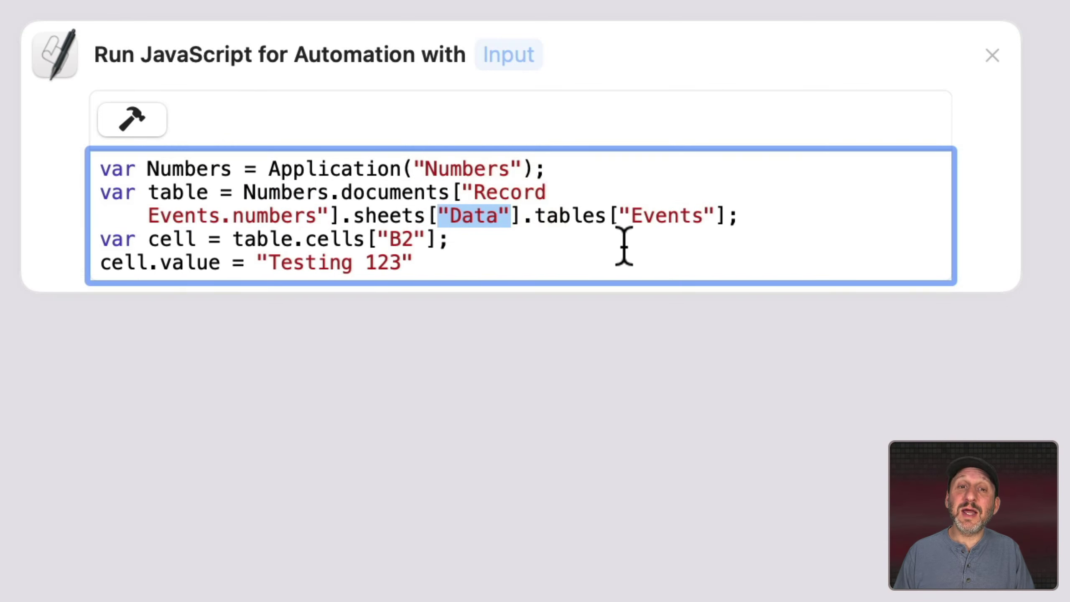
drag(620, 215, 716, 215)
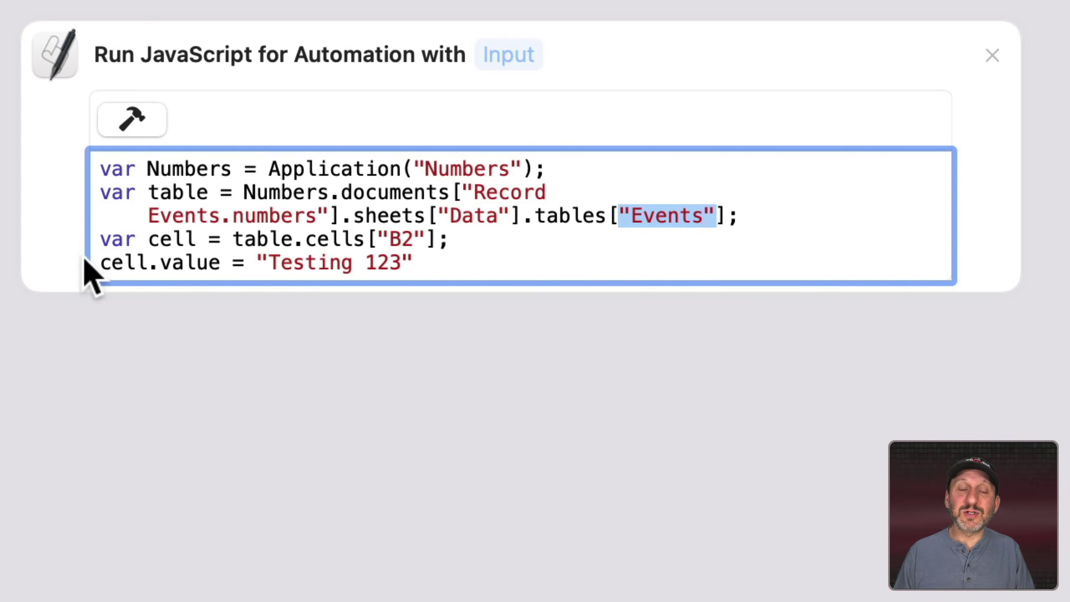
drag(233, 239, 465, 236)
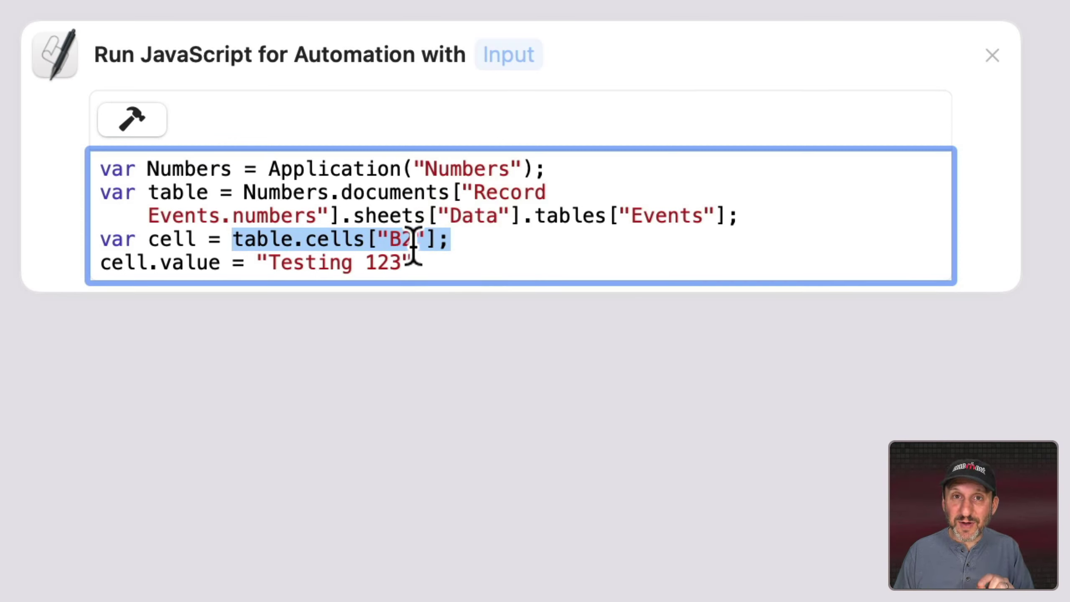
double_click(107, 263)
drag(258, 264, 496, 258)
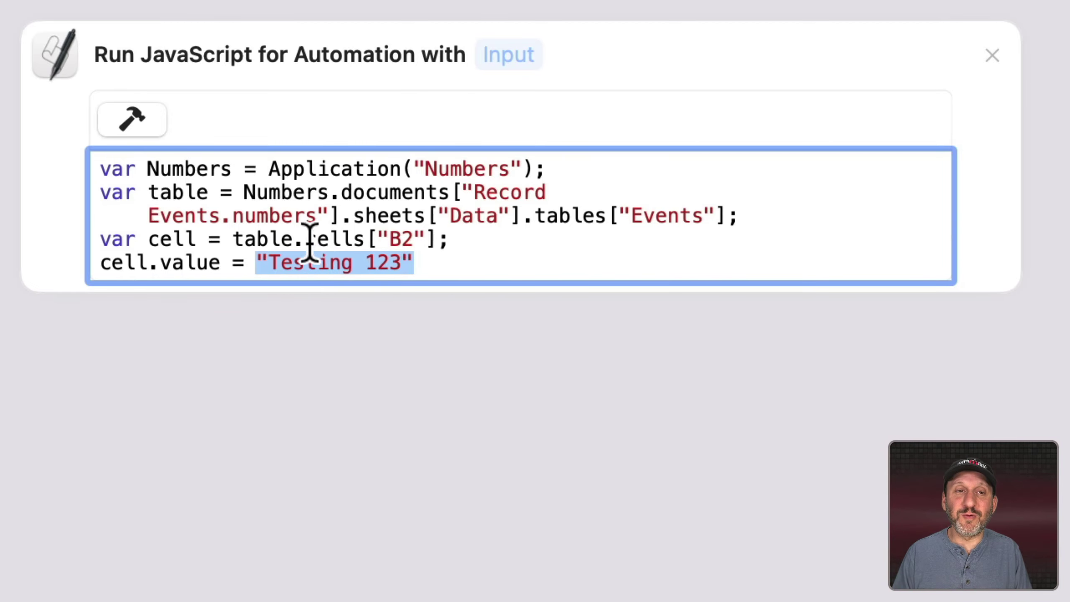
Bring the Record Events spreadsheet in Numbers into view alongside the shortcut and run the JavaScript shortcut
key(super+Tab)
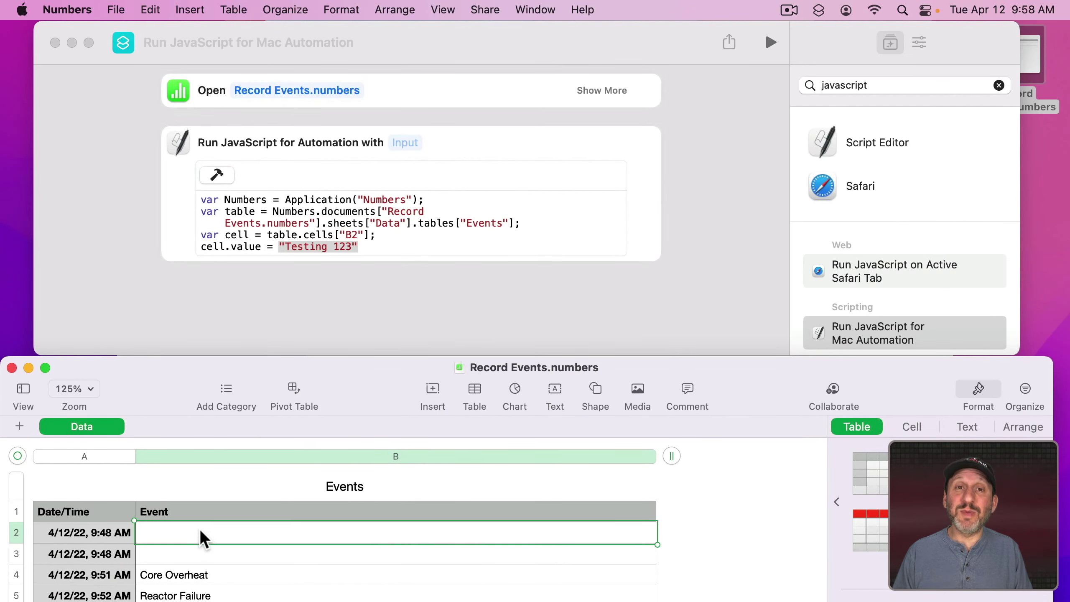
click(771, 42)
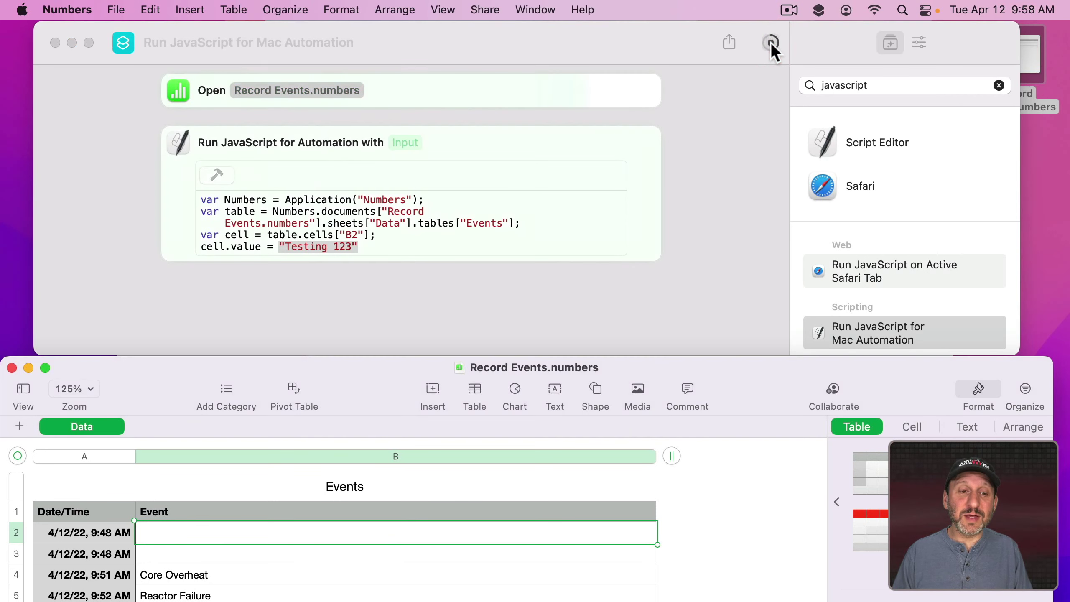